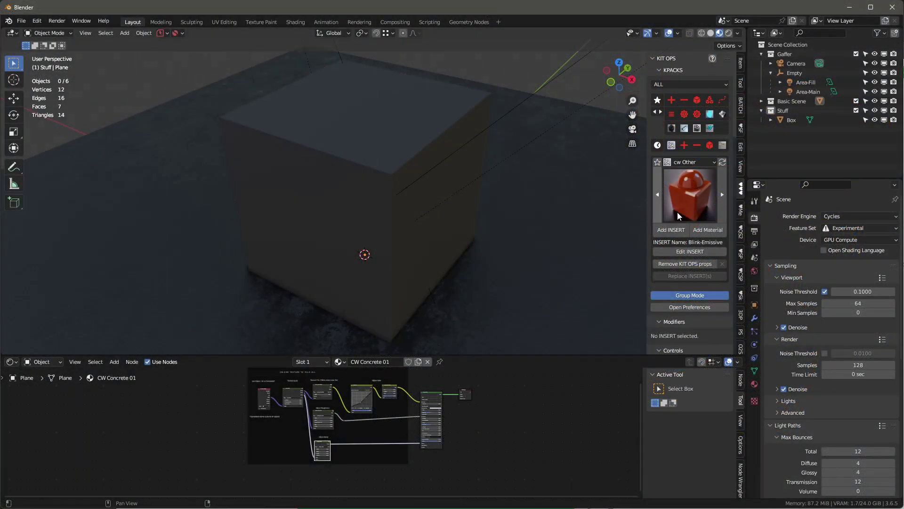
# Assign the cw-proc-dots material from the cw Other kit to the ground plane
pyautogui.click(504, 234)
pyautogui.click(698, 196)
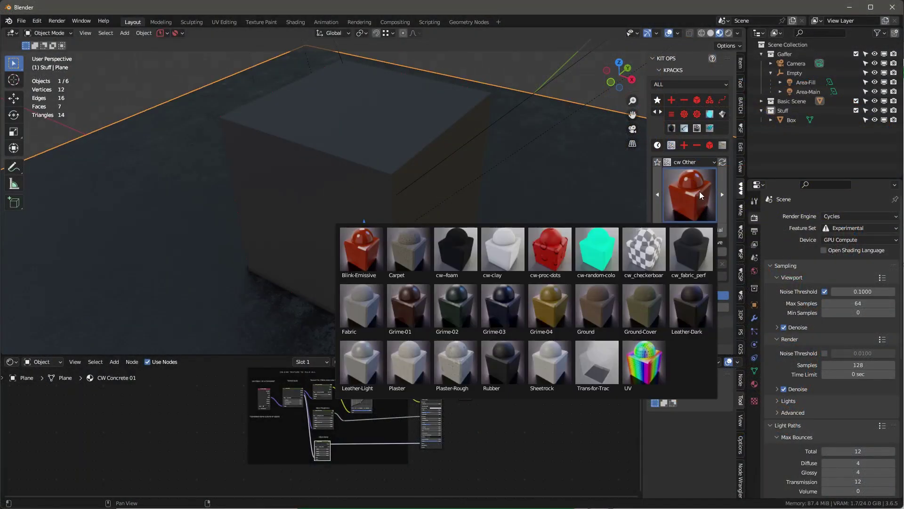
pyautogui.click(554, 257)
pyautogui.click(709, 233)
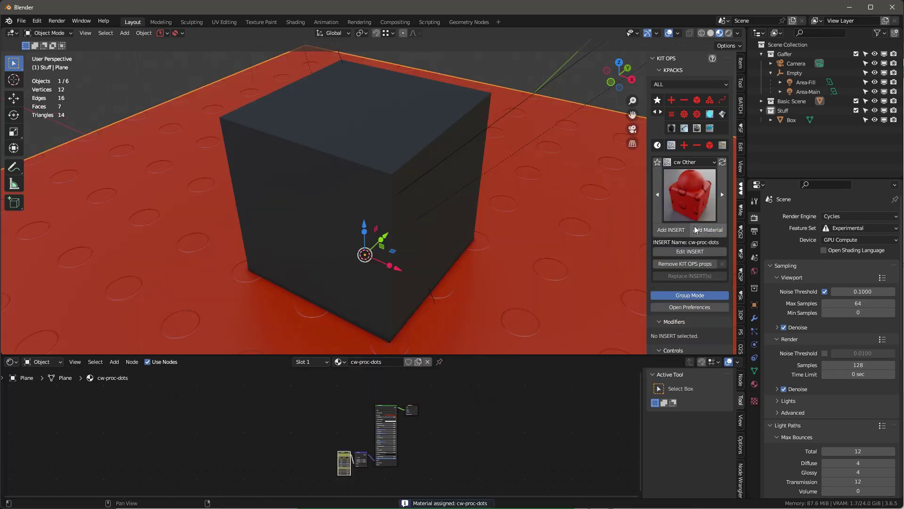
pyautogui.click(552, 187)
pyautogui.keyDown('shift'); pyautogui.click(561, 185); pyautogui.keyUp('shift')
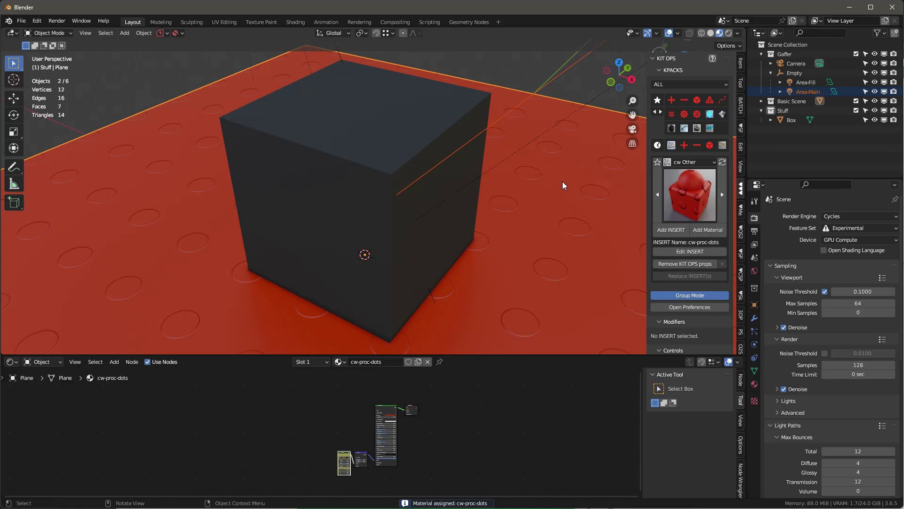
pyautogui.press('q')
pyautogui.click(525, 198)
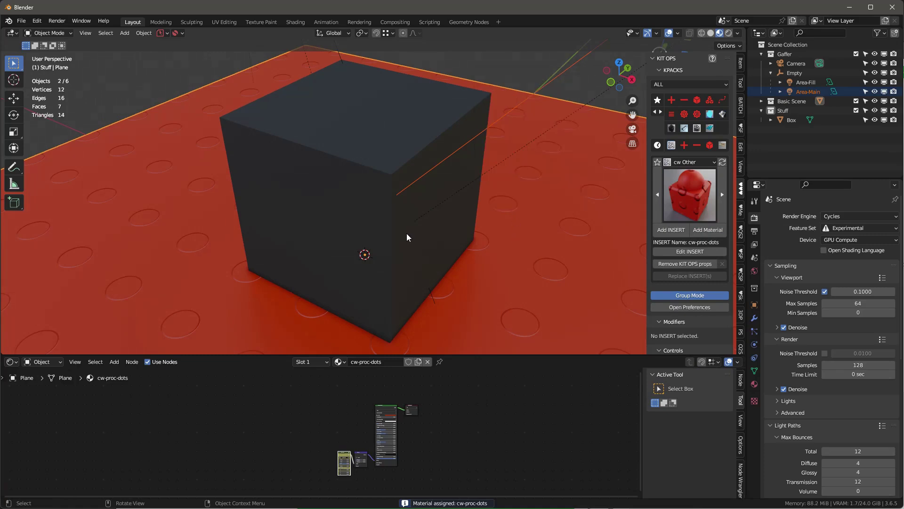
# Link the plane's cw-proc-dots material to the box as well
pyautogui.click(415, 204)
pyautogui.keyDown('shift'); pyautogui.click(575, 196); pyautogui.keyUp('shift')
pyautogui.press('q')
pyautogui.click(572, 192)
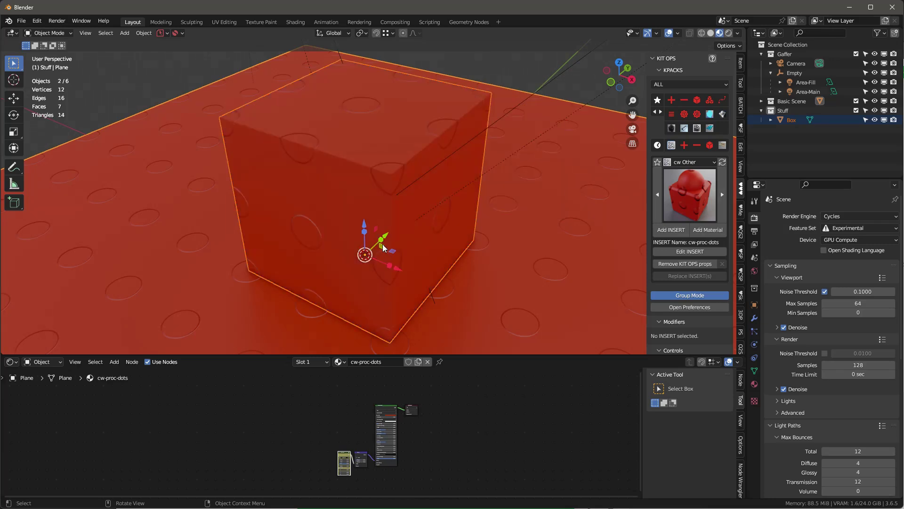
# Change the Base Color of the shared cw-proc-dots material to a lighter, less saturated coral red using HSV
pyautogui.moveTo(572, 192); pyautogui.dragTo(379, 216, button='middle')
pyautogui.scroll(5, 377, 424)
pyautogui.click(414, 397)
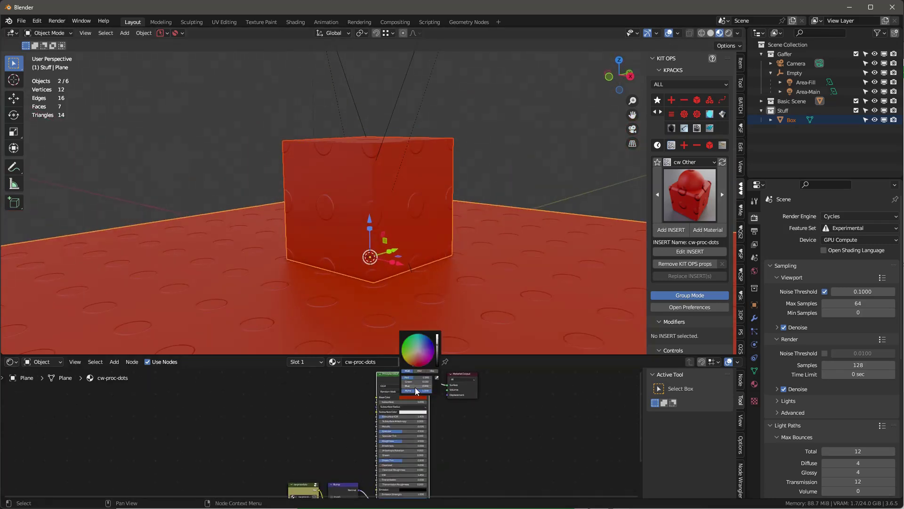
pyautogui.scroll(5, 421, 382)
pyautogui.click(420, 371)
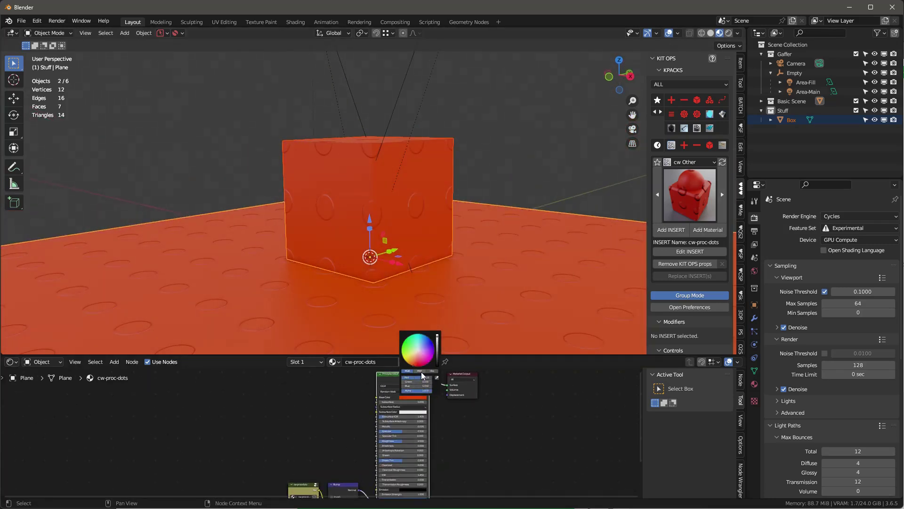
pyautogui.moveTo(423, 381)
pyautogui.mouseDown()
pyautogui.moveTo(408, 382)
pyautogui.moveTo(417, 360)
pyautogui.mouseUp()
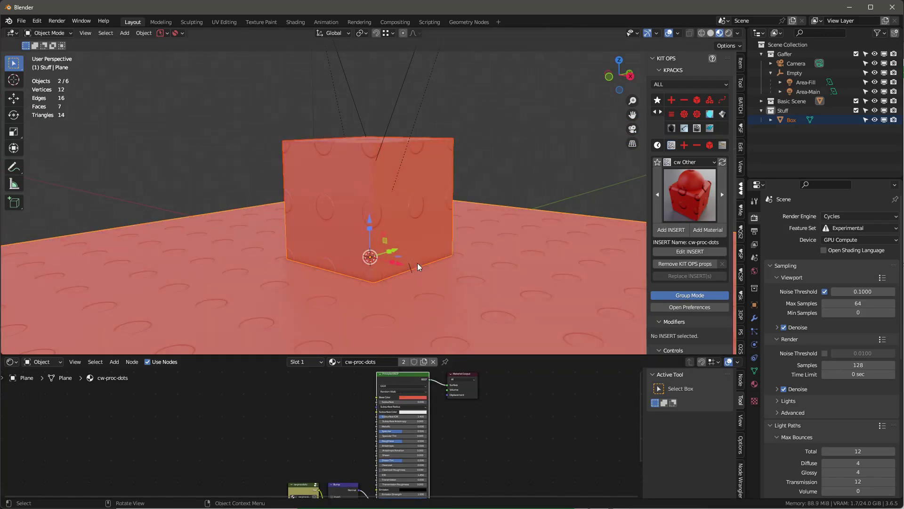
# Darken the Principled BSDF's Base Color to a deeper muted red
pyautogui.scroll(4, 376, 213)
pyautogui.moveTo(380, 170); pyautogui.dragTo(359, 176, button='middle')
pyautogui.scroll(-2, 361, 184)
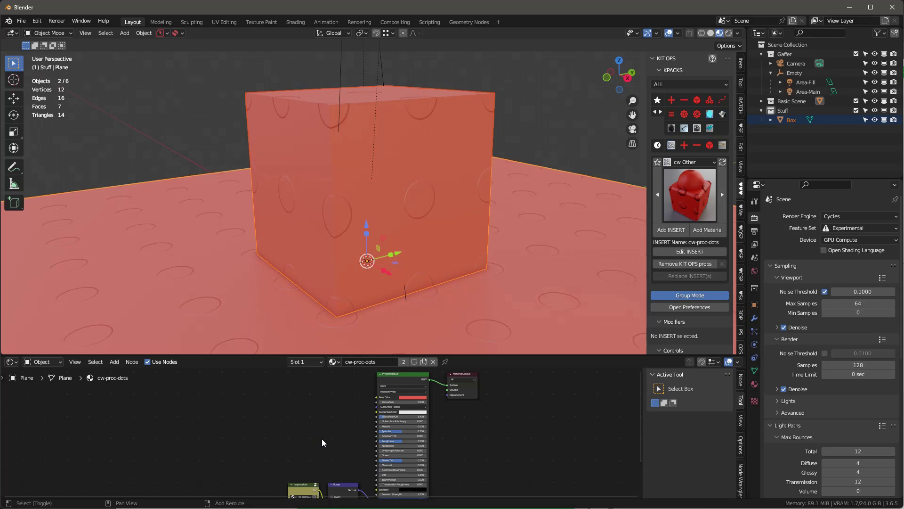
pyautogui.moveTo(321, 439); pyautogui.dragTo(298, 456, button='middle')
pyautogui.scroll(5, 383, 413)
pyautogui.click(383, 414)
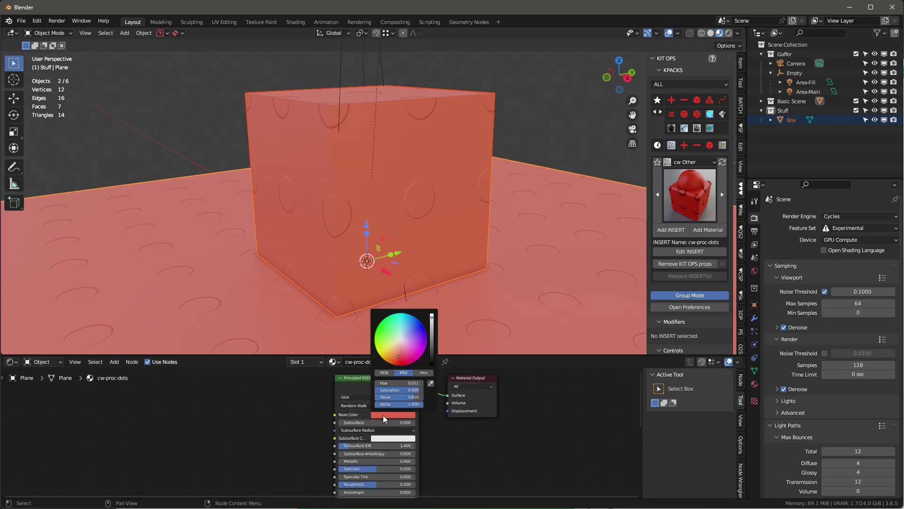
pyautogui.click(428, 383)
pyautogui.click(342, 227)
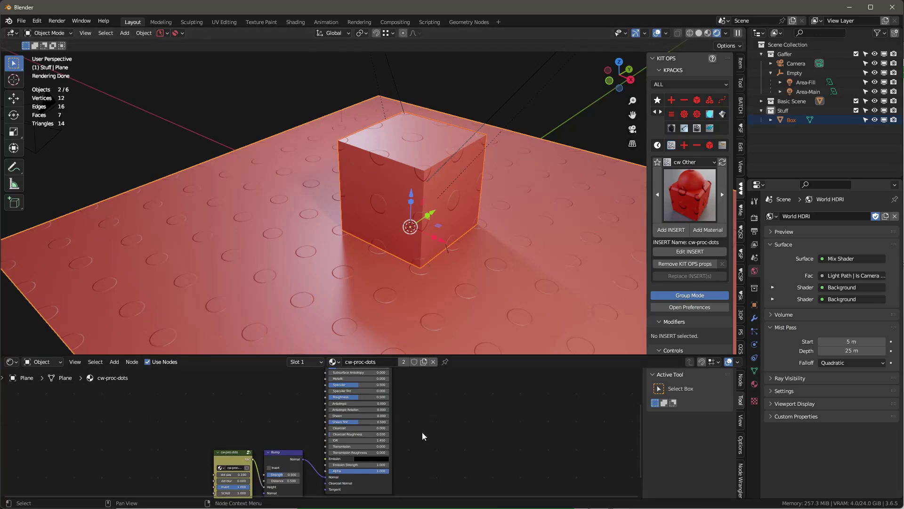
# Enlarge the shader editor area and set the cw-proc-dots node's dot size to 0.230
pyautogui.scroll(-4, 425, 427)
pyautogui.moveTo(436, 356); pyautogui.dragTo(426, 262)
pyautogui.keyDown('shift'); pyautogui.moveTo(385, 173); pyautogui.dragTo(369, 204, button='middle'); pyautogui.keyUp('shift')
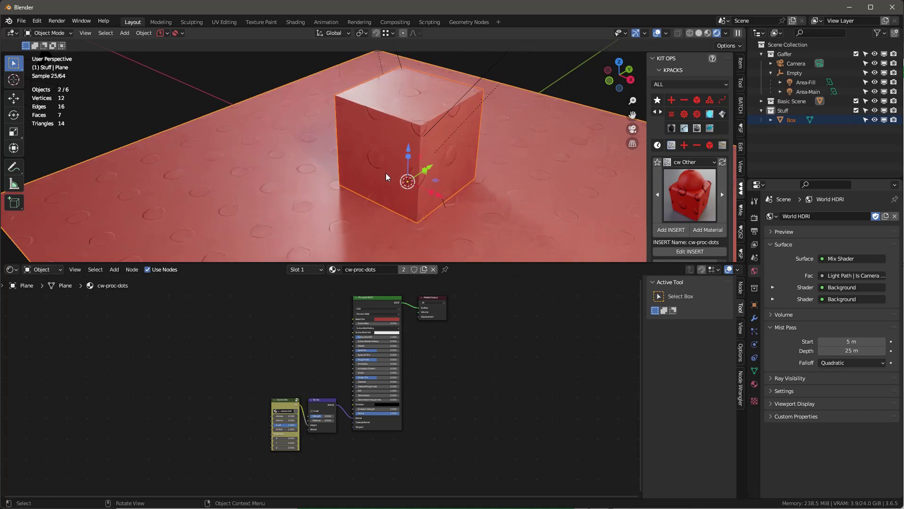
pyautogui.scroll(3, 368, 190)
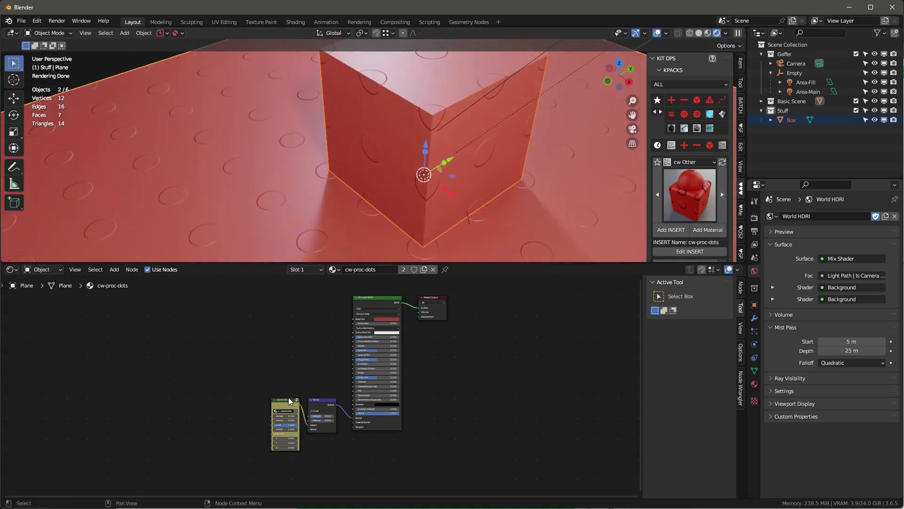
pyautogui.click(288, 401)
pyautogui.scroll(6, 297, 349)
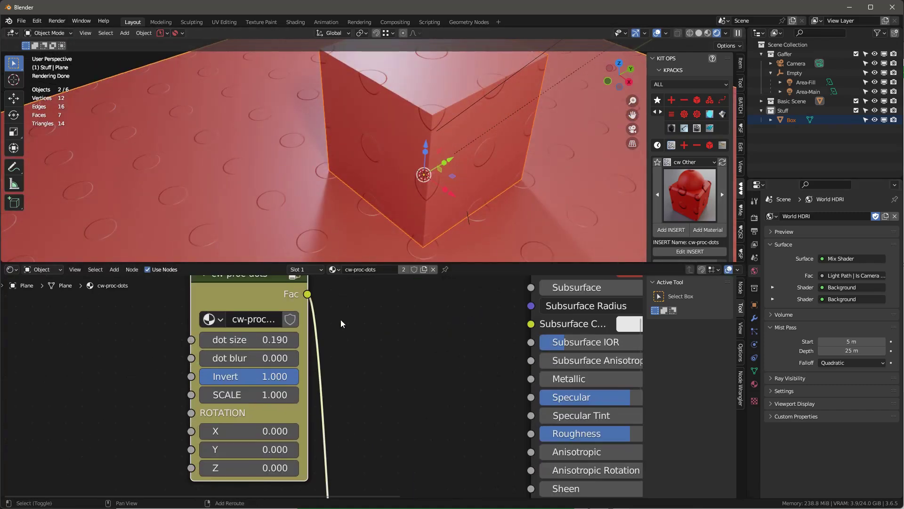
pyautogui.keyDown('shift'); pyautogui.moveTo(341, 320); pyautogui.dragTo(334, 355, button='middle'); pyautogui.keyUp('shift')
pyautogui.keyDown('shift'); pyautogui.moveTo(238, 373); pyautogui.dragTo(268, 374); pyautogui.keyUp('shift')
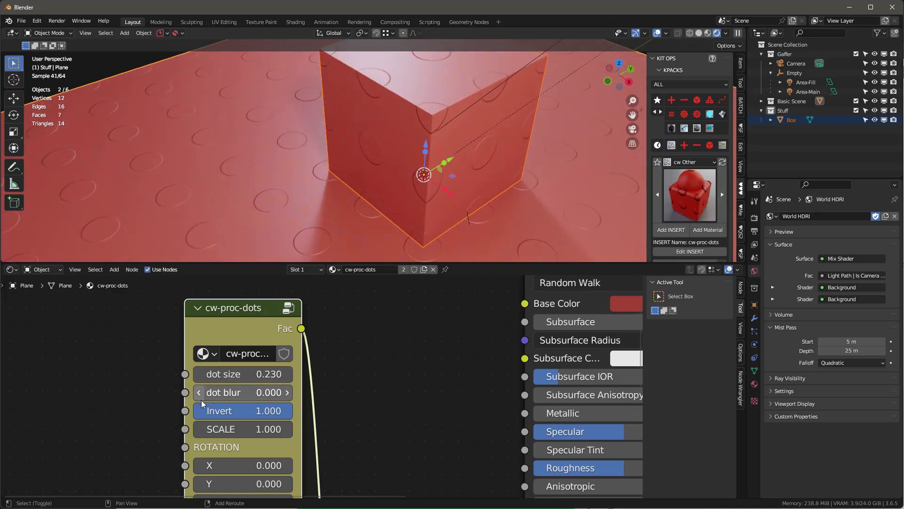
# Set the cw-proc-dots node's dot blur to 0.100 and its Invert to 0.000
pyautogui.moveTo(202, 400); pyautogui.dragTo(212, 392)
pyautogui.moveTo(461, 195); pyautogui.dragTo(441, 247, button='middle')
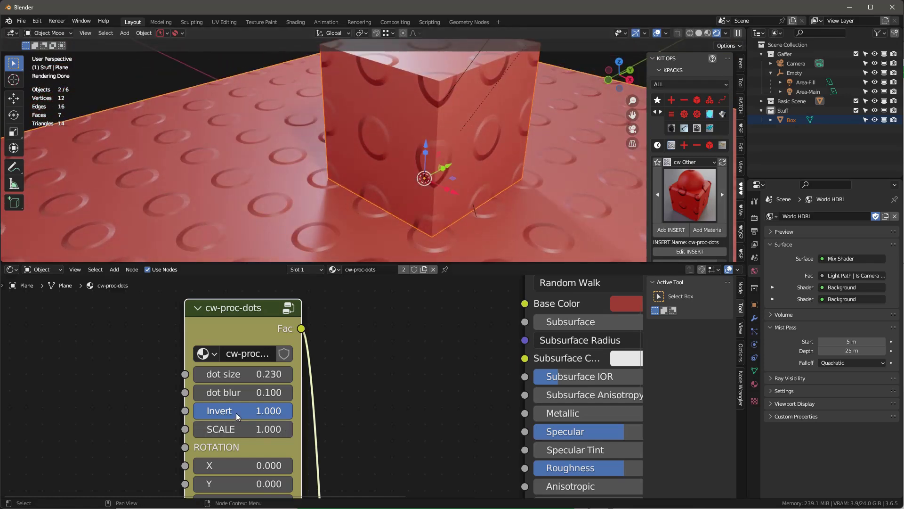
pyautogui.moveTo(282, 410); pyautogui.dragTo(195, 411)
pyautogui.moveTo(538, 158)
pyautogui.mouseDown(button='middle')
pyautogui.moveTo(515, 135)
pyautogui.moveTo(522, 155)
pyautogui.mouseUp(button='middle')
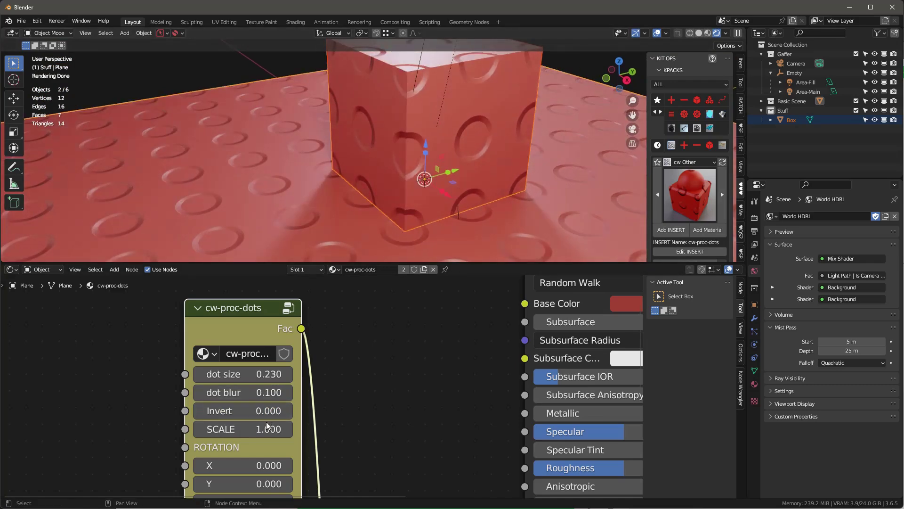
# Try a Z rotation of 45 on the cw-proc-dots node
pyautogui.moveTo(245, 429)
pyautogui.mouseDown()
pyautogui.moveTo(364, 430)
pyautogui.moveTo(240, 429)
pyautogui.mouseUp()
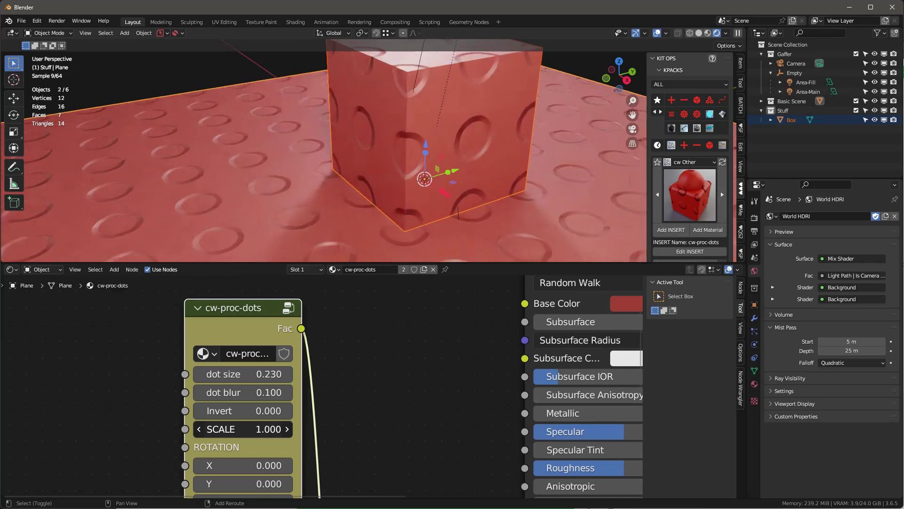
pyautogui.scroll(-2, 353, 397)
pyautogui.moveTo(353, 397); pyautogui.dragTo(351, 346, button='middle')
pyautogui.scroll(-3, 335, 184)
pyautogui.moveTo(324, 196); pyautogui.dragTo(385, 235, button='middle')
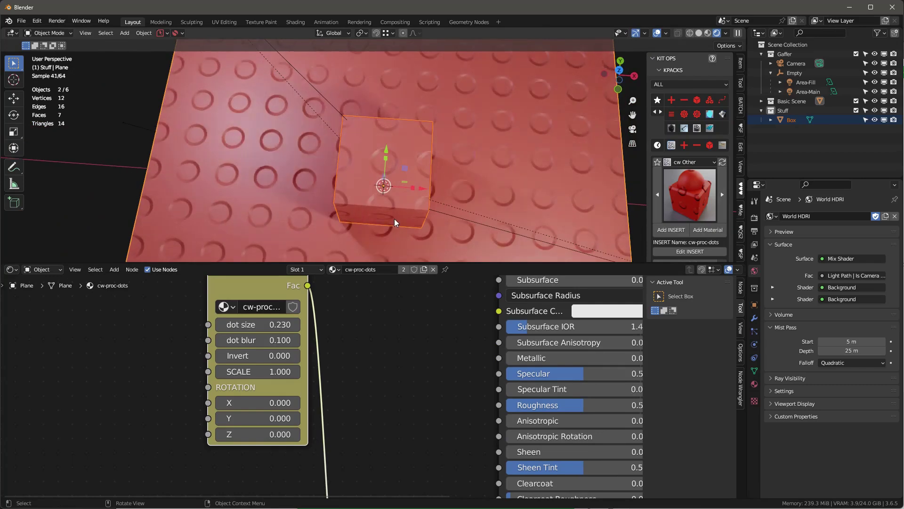
pyautogui.scroll(-1, 394, 218)
pyautogui.moveTo(257, 434); pyautogui.dragTo(314, 434)
pyautogui.press('Return')
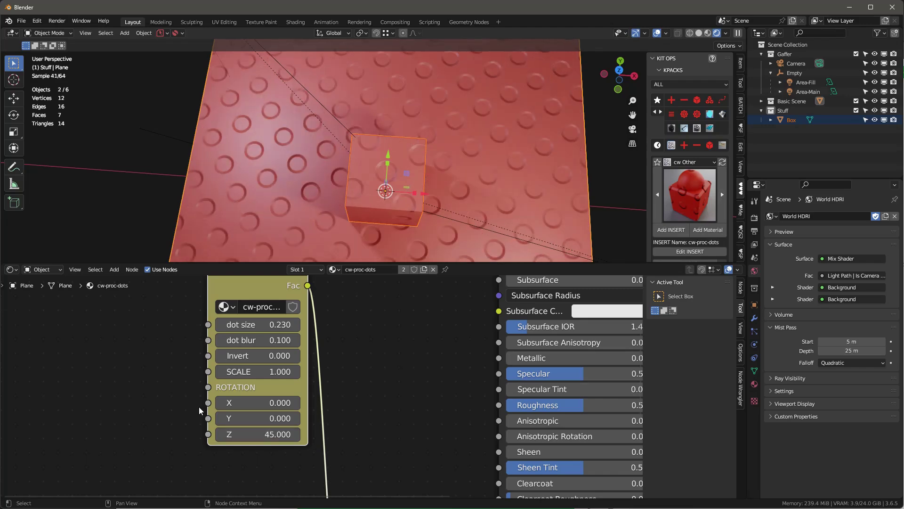
# Reset the cw-proc-dots node's Z rotation to 0
pyautogui.moveTo(269, 207); pyautogui.dragTo(342, 125, button='middle')
pyautogui.click(226, 433)
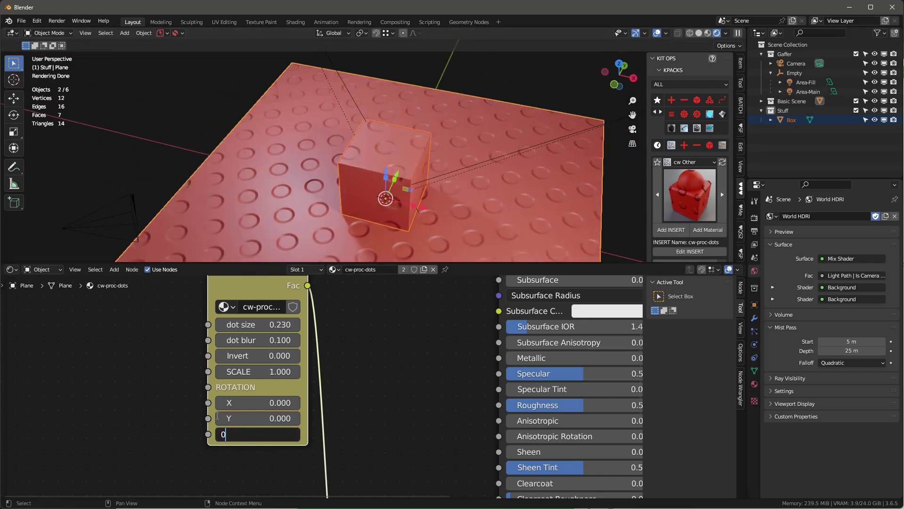
pyautogui.write('0')
pyautogui.press('Return')
# Set the cw-proc-dots material's blend mode to Alpha Blend in its viewport display settings
pyautogui.scroll(-3, 395, 395)
pyautogui.moveTo(394, 395); pyautogui.dragTo(297, 316, button='middle')
pyautogui.scroll(-5, 475, 397)
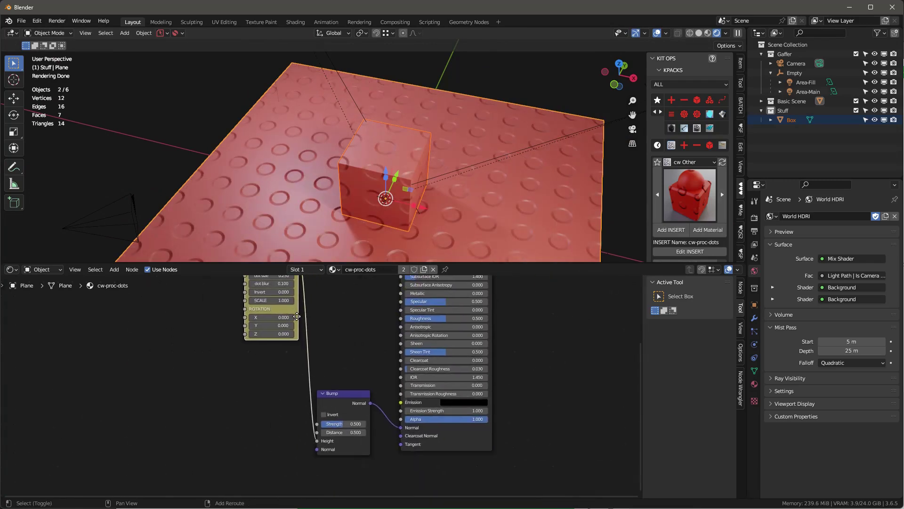
pyautogui.scroll(3, 297, 316)
pyautogui.keyDown('shift'); pyautogui.scroll(-4, 346, 342); pyautogui.keyUp('shift')
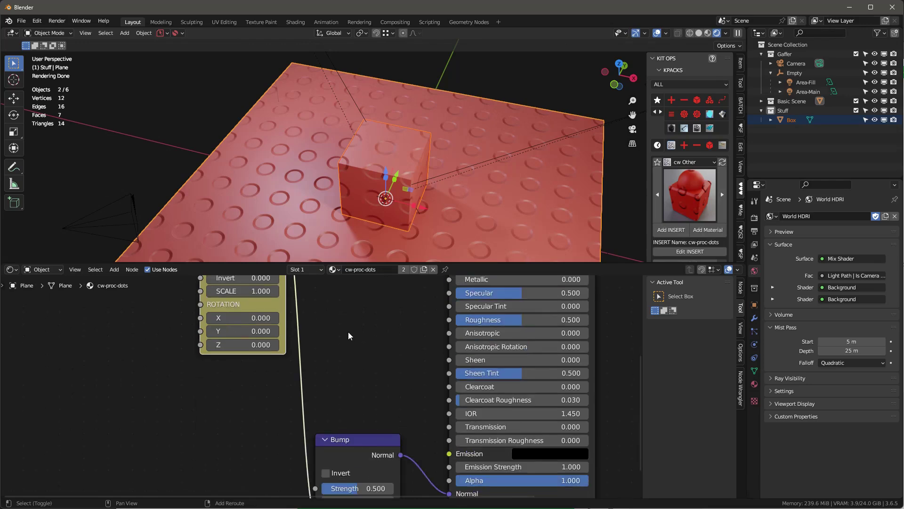
pyautogui.scroll(-5, 364, 366)
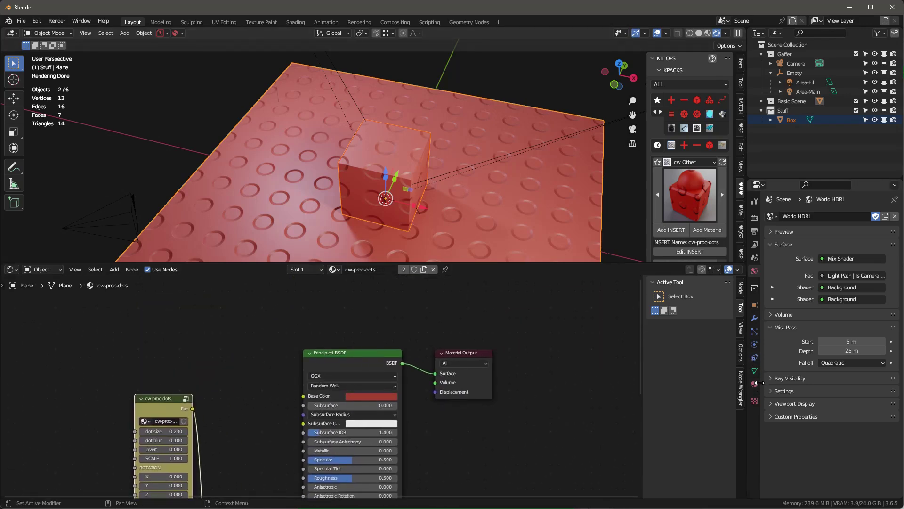
pyautogui.click(755, 385)
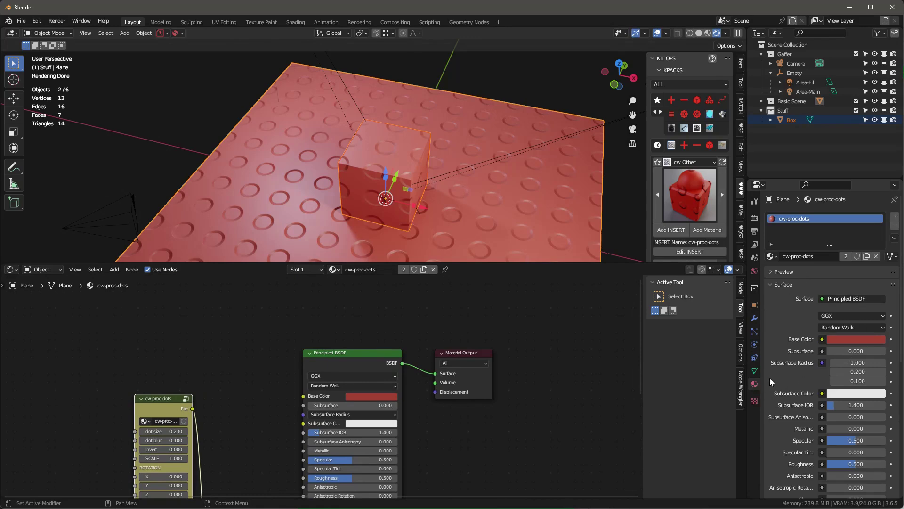
pyautogui.scroll(-12, 785, 377)
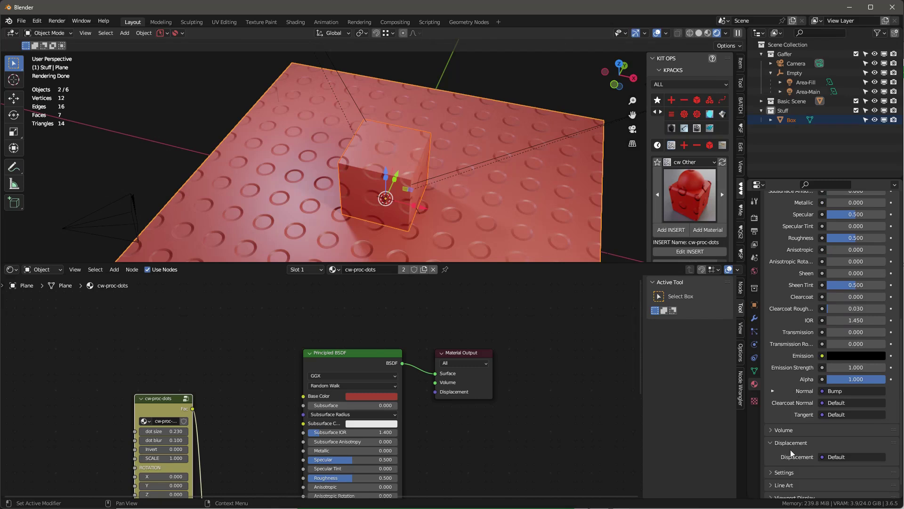
pyautogui.click(772, 479)
pyautogui.scroll(-5, 850, 386)
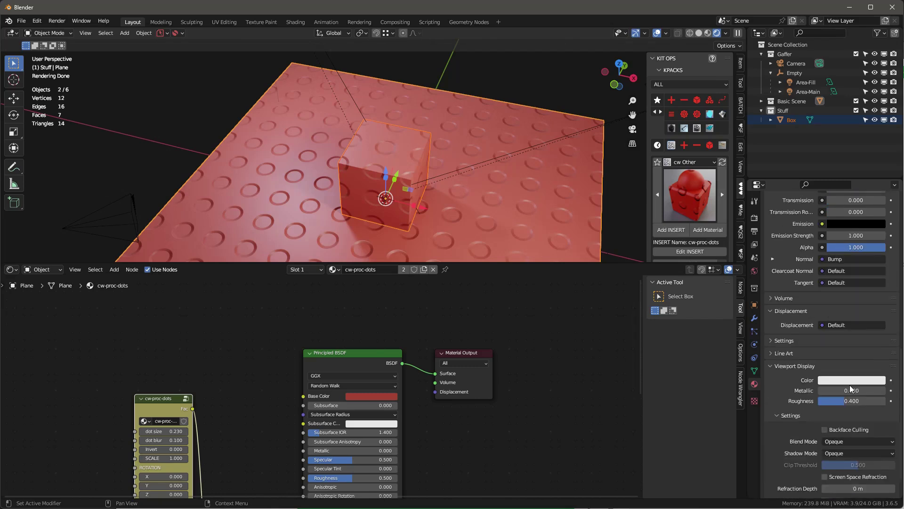
pyautogui.click(838, 441)
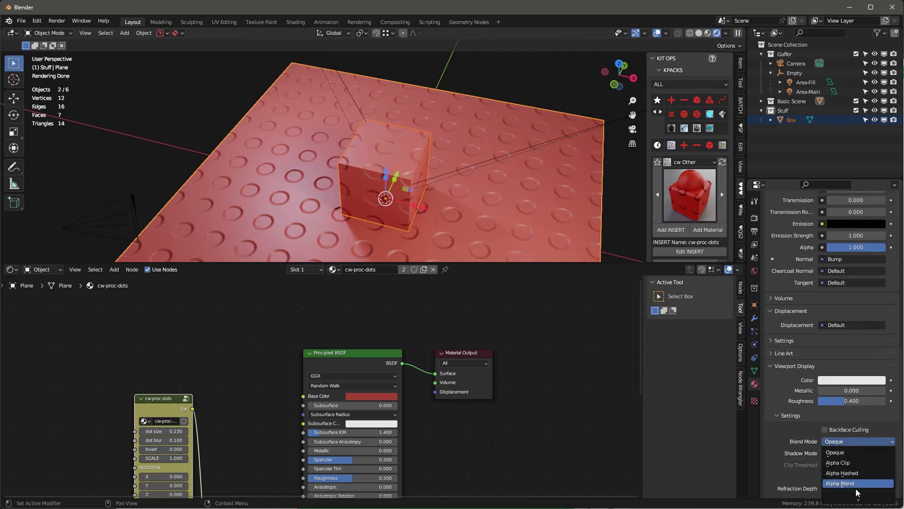
pyautogui.click(869, 483)
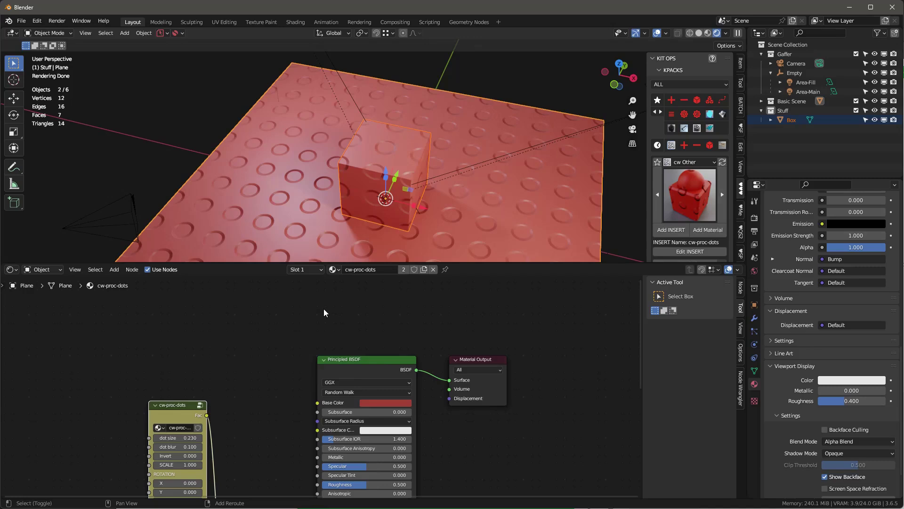
# Add a Transparent BSDF and combine it with the Principled BSDF through a Mix Shader, moving the Material Output clear of it
pyautogui.hotkey('shift', 'a')
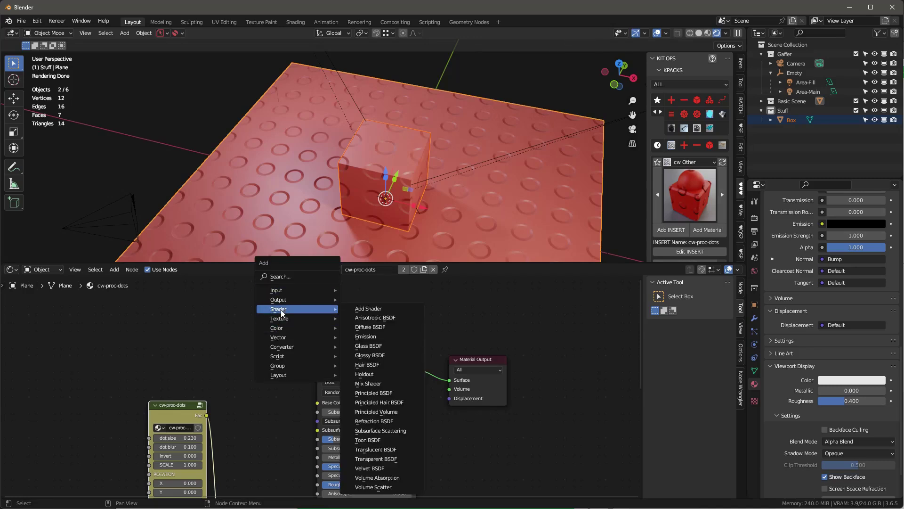
pyautogui.click(405, 428)
pyautogui.click(357, 294)
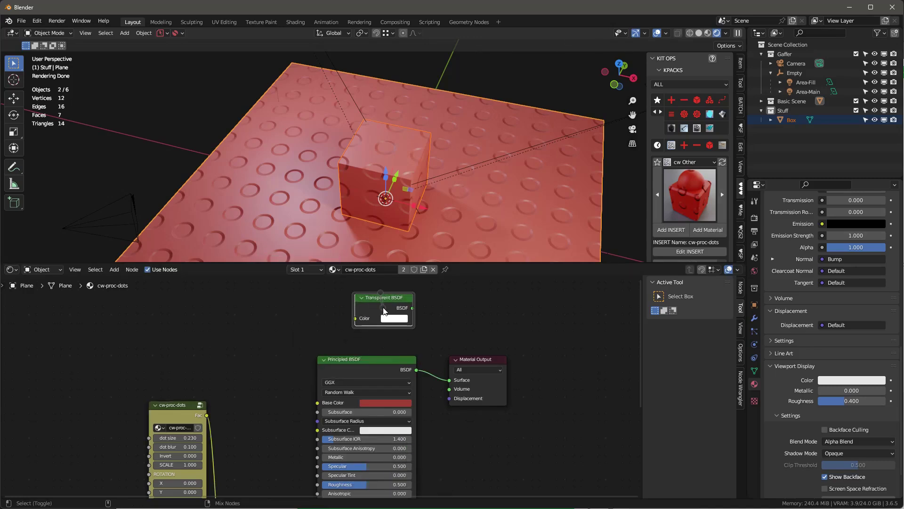
pyautogui.keyDown('ctrl'); pyautogui.keyDown('shift'); pyautogui.moveTo(385, 299); pyautogui.dragTo(359, 384, button='right'); pyautogui.keyUp('shift'); pyautogui.keyUp('ctrl')
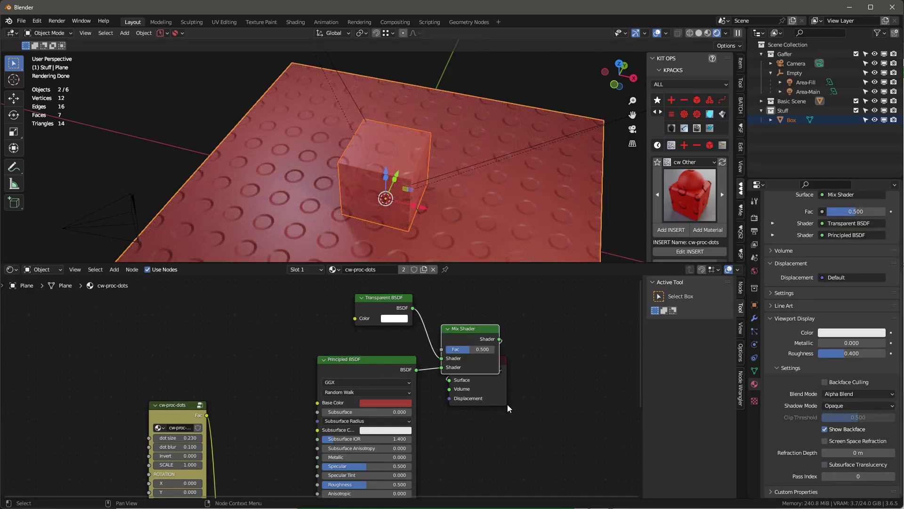
pyautogui.moveTo(504, 360); pyautogui.dragTo(586, 394)
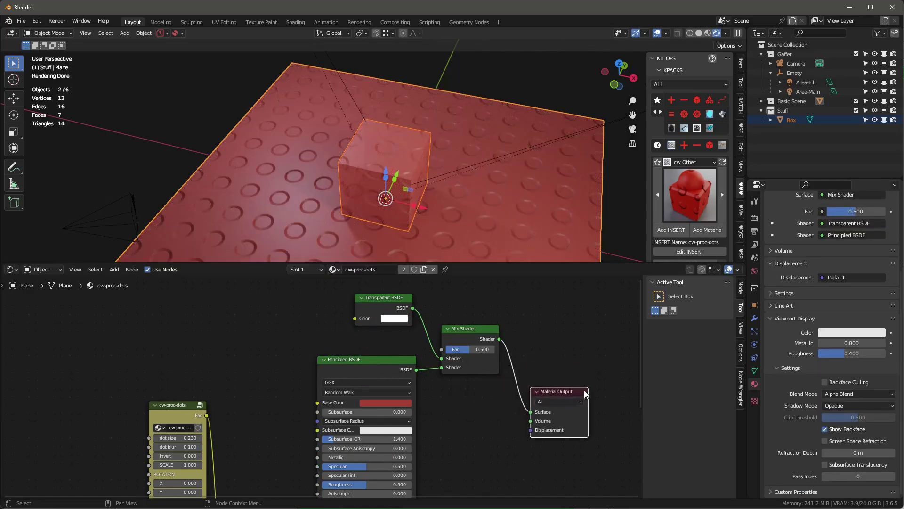
# Cut the cw-proc-dots node's link to the Bump node and connect its Fac output to the Mix Shader's Fac
pyautogui.moveTo(192, 420); pyautogui.dragTo(213, 356)
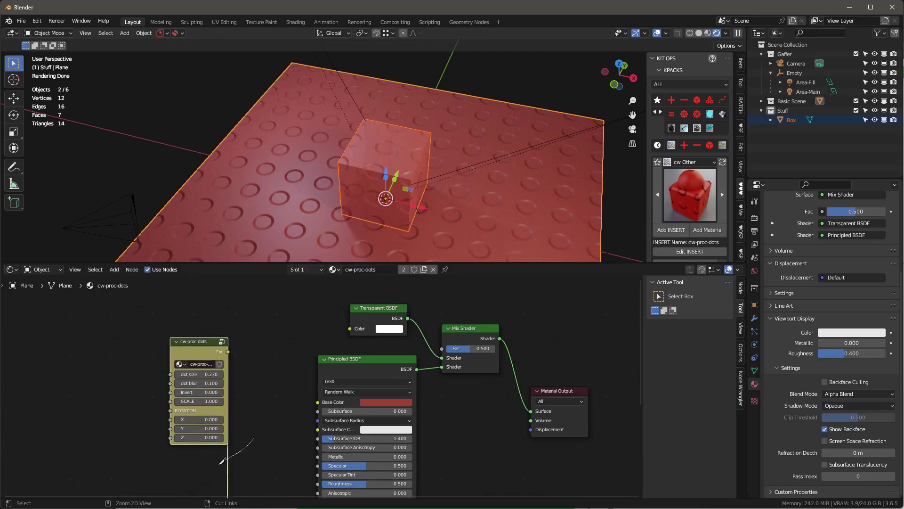
pyautogui.keyDown('ctrl'); pyautogui.moveTo(220, 463); pyautogui.dragTo(220, 464, button='right'); pyautogui.keyUp('ctrl')
pyautogui.moveTo(205, 345); pyautogui.dragTo(498, 365)
pyautogui.scroll(2, 292, 311)
pyautogui.moveTo(445, 186); pyautogui.dragTo(287, 172, button='middle')
pyautogui.scroll(4, 282, 165)
pyautogui.scroll(-2, 281, 165)
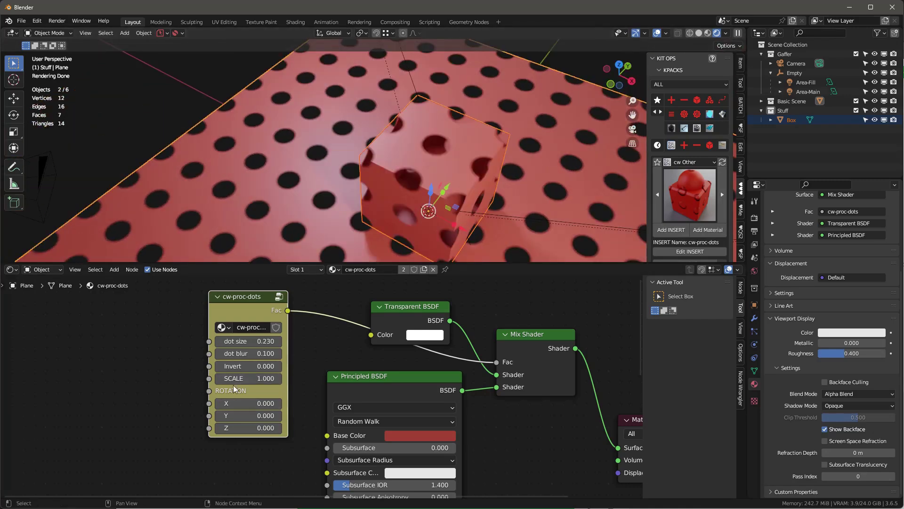
# Set the cw-proc-dots node's dot blur to 0
pyautogui.moveTo(261, 354); pyautogui.dragTo(222, 354)
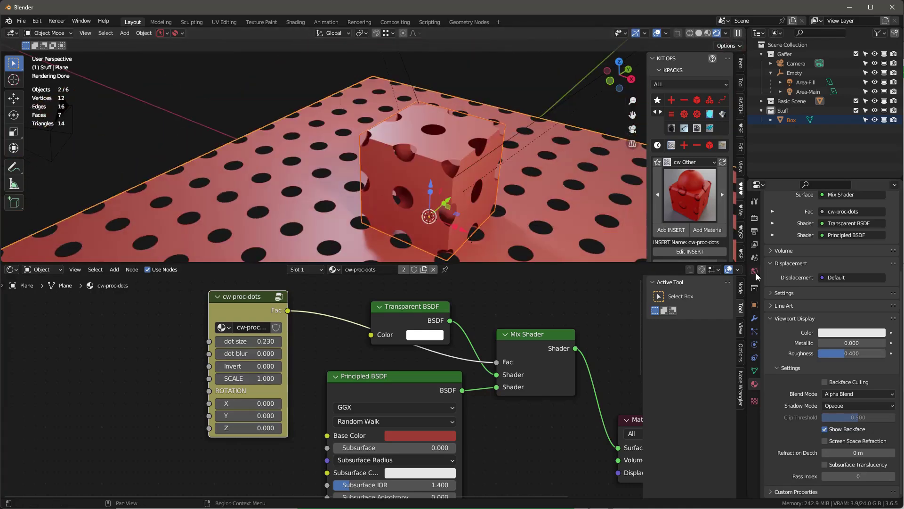
# In the World HDRI nodes, connect the Background node fed by the 3 Panels Straight CW image directly to the World Output
pyautogui.click(755, 272)
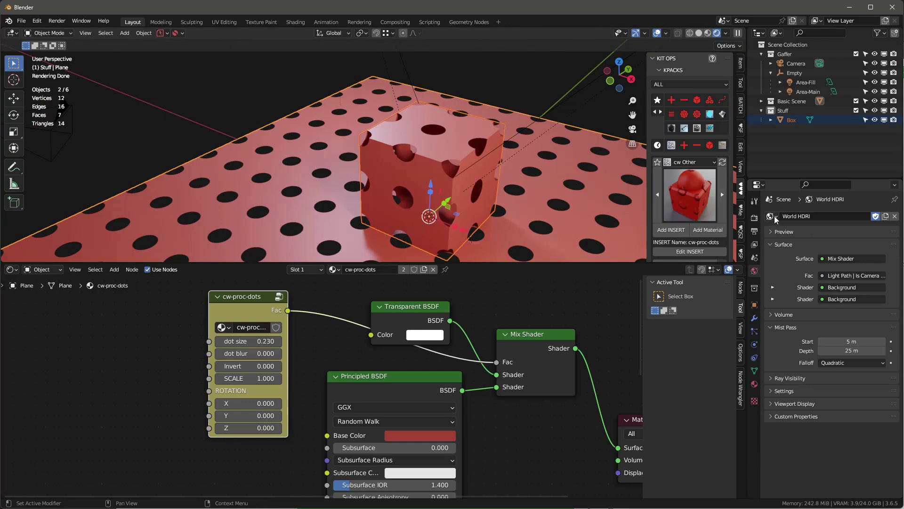
pyautogui.scroll(-4, 403, 342)
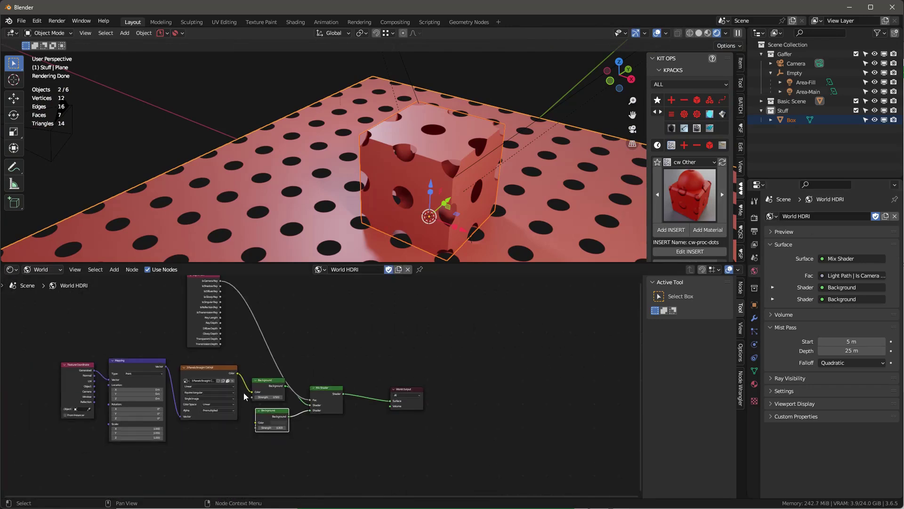
pyautogui.scroll(2, 249, 390)
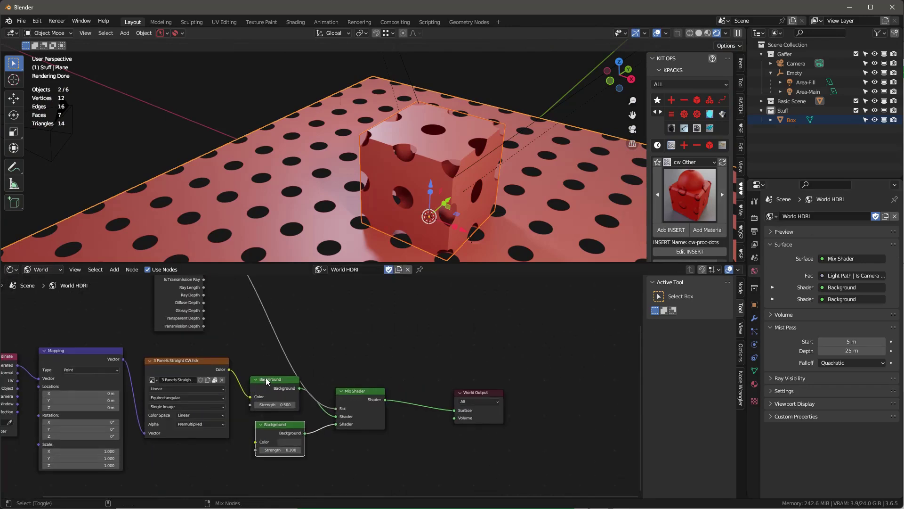
pyautogui.keyDown('ctrl'); pyautogui.keyDown('shift'); pyautogui.click(266, 378); pyautogui.keyUp('shift'); pyautogui.keyUp('ctrl')
pyautogui.moveTo(339, 150); pyautogui.dragTo(344, 182, button='middle')
pyautogui.scroll(-3, 421, 348)
pyautogui.keyDown('shift'); pyautogui.moveTo(400, 314); pyautogui.dragTo(402, 354, button='middle'); pyautogui.keyUp('shift')
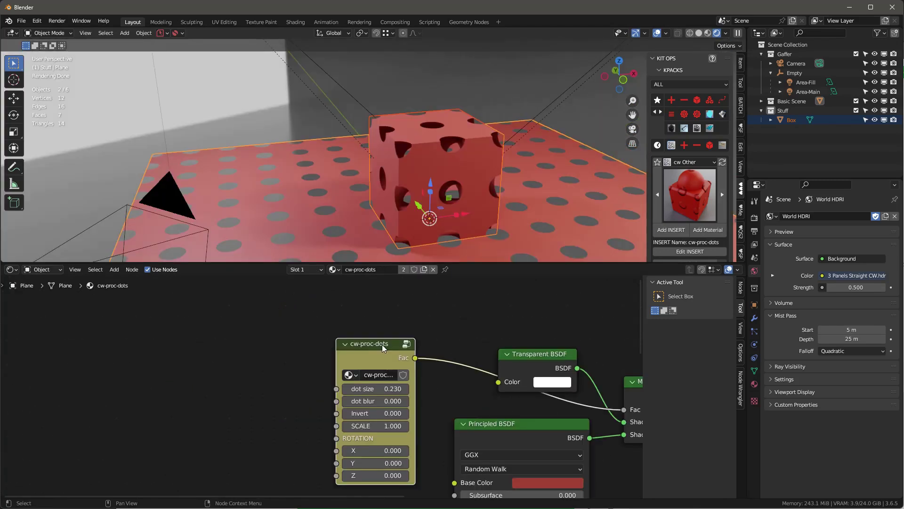
# Move the cw-proc-dots node farther away from the Transparent and Principled BSDF nodes
pyautogui.moveTo(383, 347); pyautogui.dragTo(308, 341)
pyautogui.moveTo(414, 226); pyautogui.dragTo(373, 225, button='middle')
pyautogui.scroll(-6, 374, 304)
pyautogui.moveTo(384, 302); pyautogui.dragTo(241, 324, button='middle')
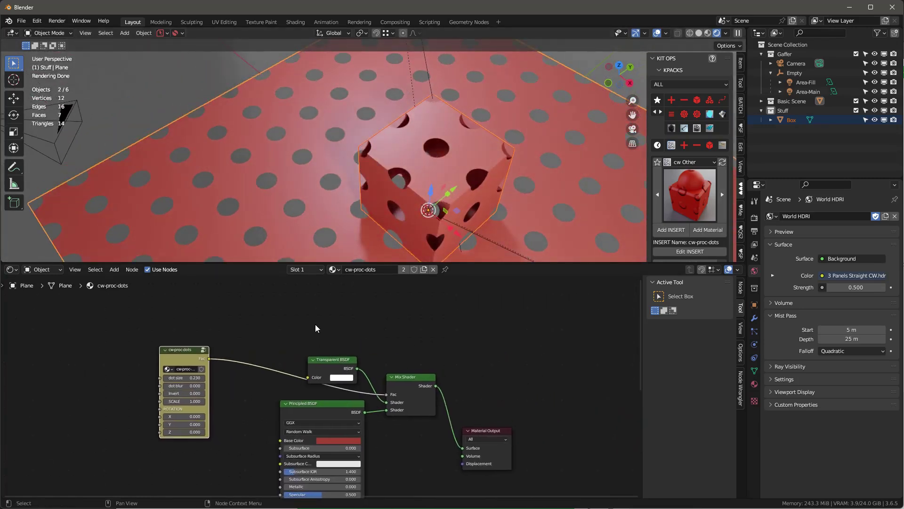
pyautogui.scroll(-2, 428, 327)
pyautogui.moveTo(448, 330); pyautogui.dragTo(387, 385, button='middle')
# Select the box alone and switch its material to CW Concrete 01
pyautogui.click(464, 158)
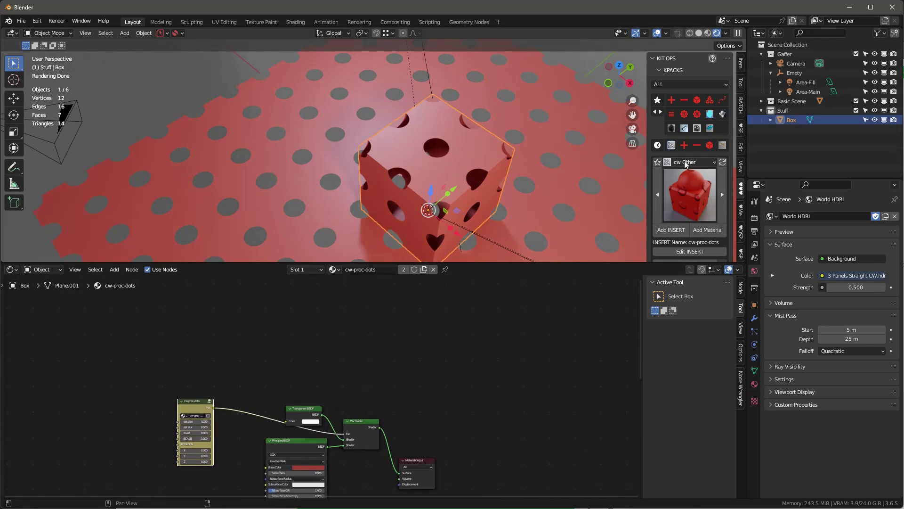
pyautogui.click(333, 270)
pyautogui.click(367, 295)
pyautogui.moveTo(519, 219); pyautogui.dragTo(470, 165, button='middle')
pyautogui.scroll(5, 470, 165)
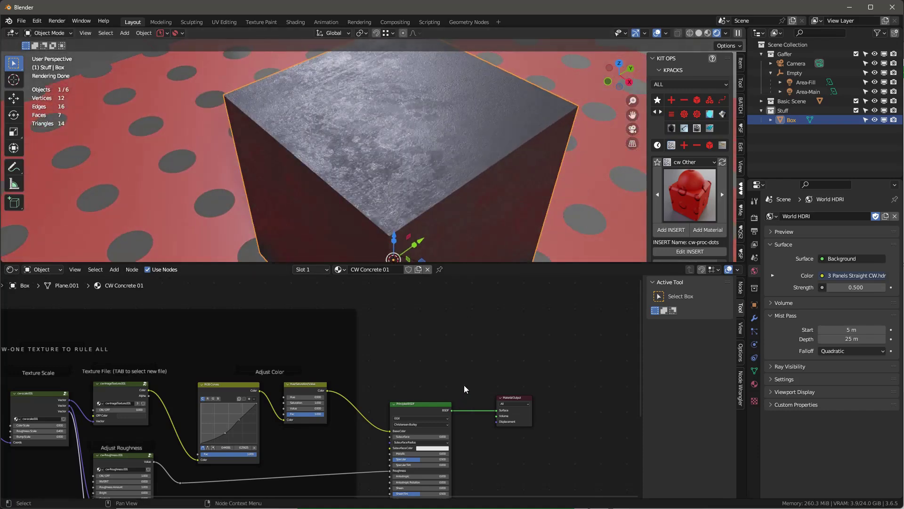
# Add the cw-proc-dots group node to the CW Concrete 01 material, above the texture frame
pyautogui.scroll(-2, 464, 385)
pyautogui.moveTo(453, 342); pyautogui.dragTo(417, 371, button='middle')
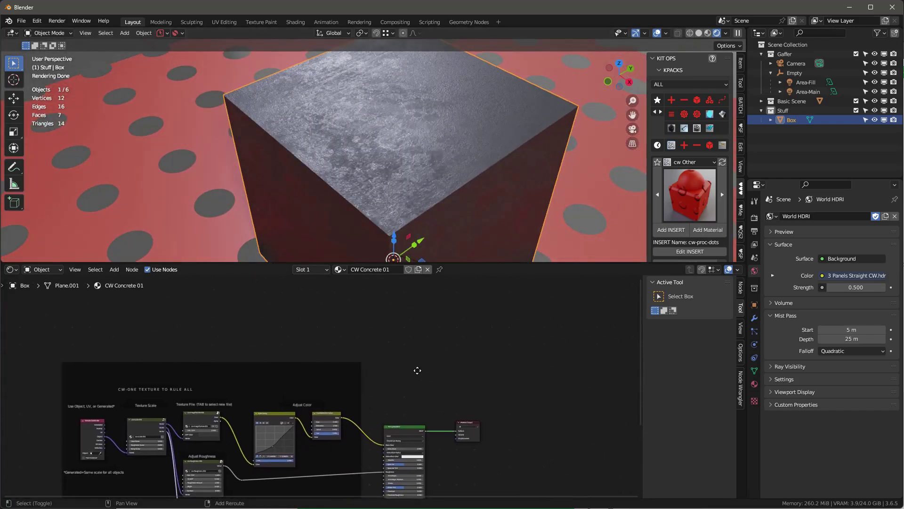
pyautogui.rightClick(349, 301)
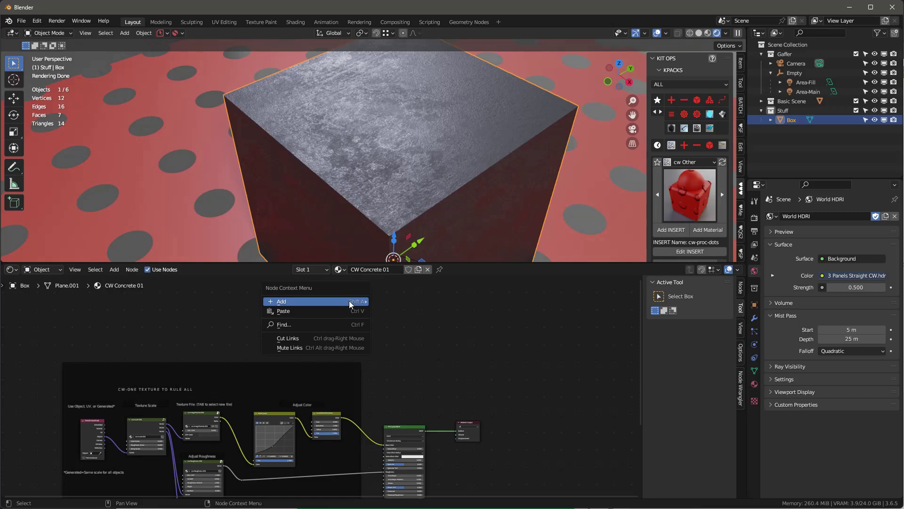
pyautogui.moveTo(352, 303)
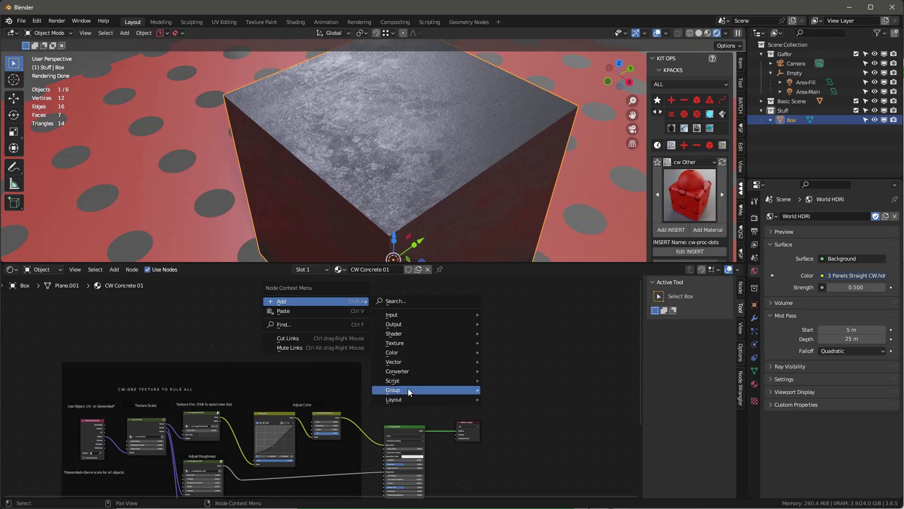
pyautogui.moveTo(407, 388)
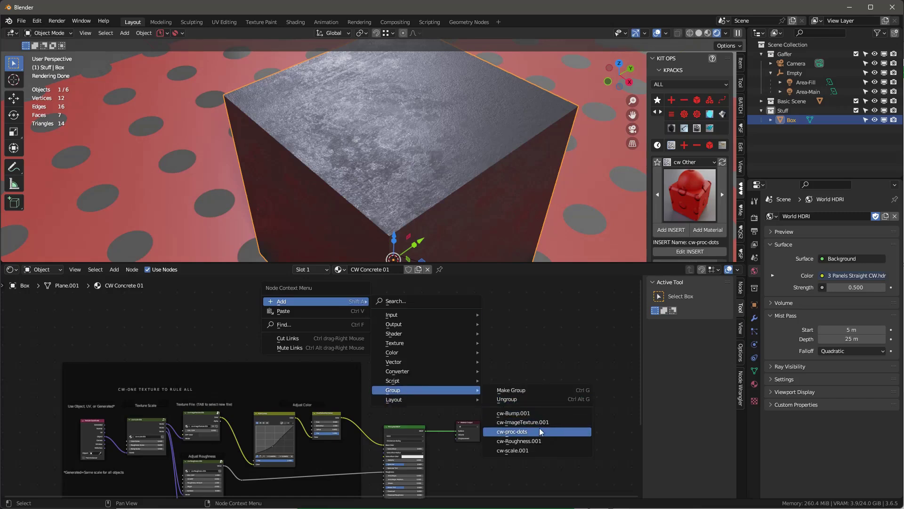
pyautogui.click(526, 431)
pyautogui.click(305, 310)
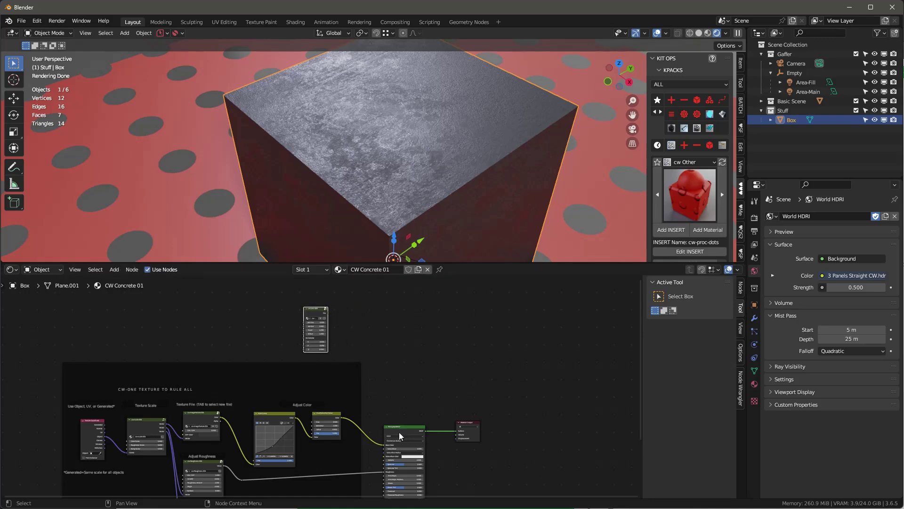
# Add an Emission shader and combine it with the Principled BSDF through a Mix Shader, moving the Material Output clear of it
pyautogui.hotkey('shift', 'a')
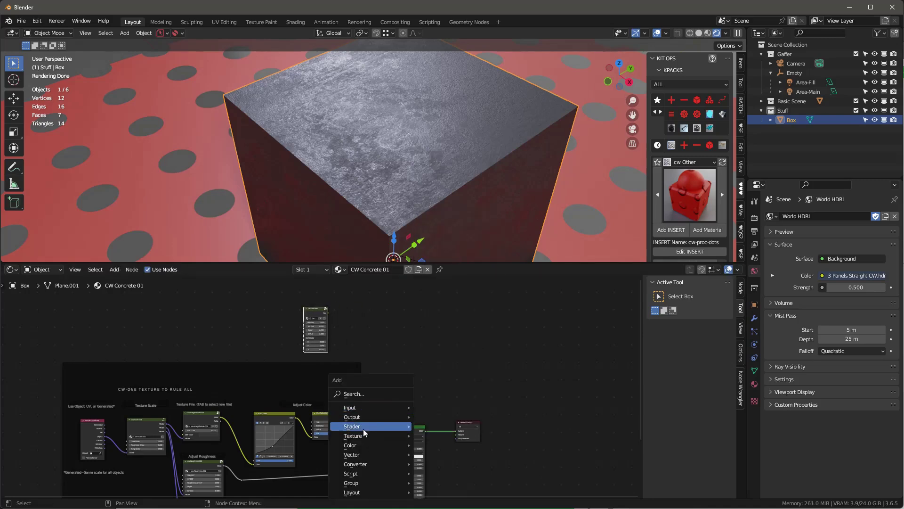
pyautogui.moveTo(363, 426)
pyautogui.click(458, 276)
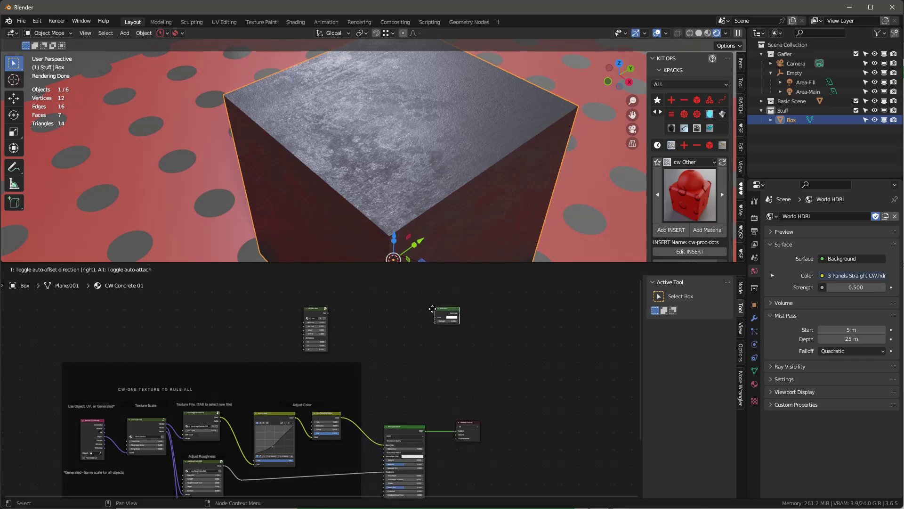
pyautogui.click(397, 356)
pyautogui.keyDown('ctrl'); pyautogui.keyDown('shift'); pyautogui.moveTo(410, 357); pyautogui.dragTo(415, 426, button='right'); pyautogui.keyUp('shift'); pyautogui.keyUp('ctrl')
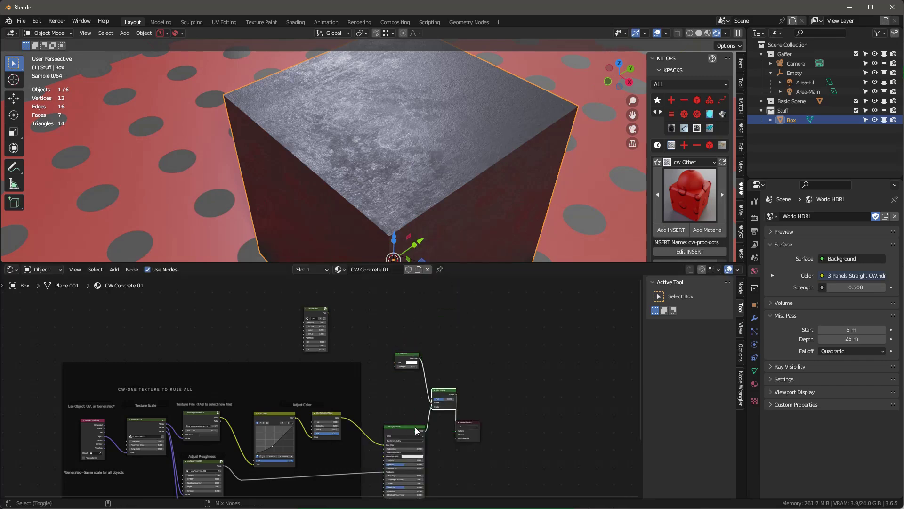
pyautogui.press('g')
pyautogui.click(504, 415)
# Give the Emission shader a light orange color and a strength of 3
pyautogui.scroll(2, 441, 361)
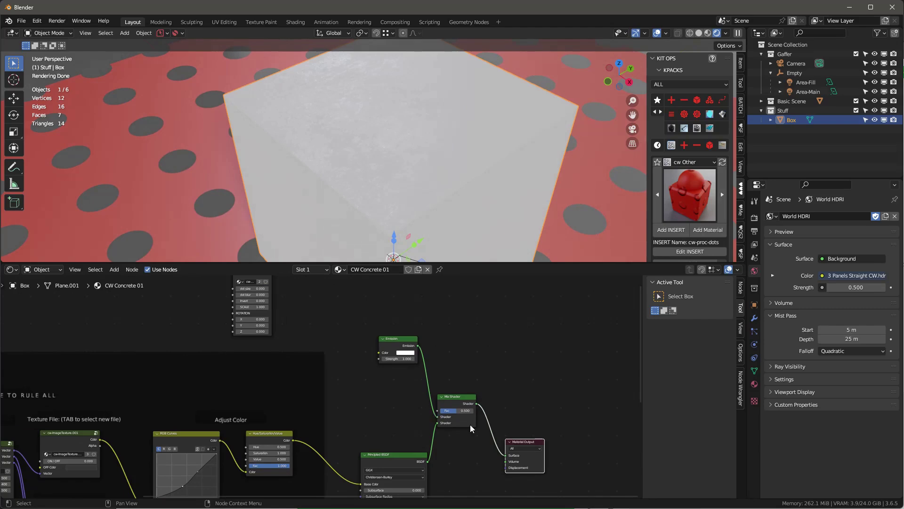
pyautogui.moveTo(457, 410)
pyautogui.mouseDown()
pyautogui.moveTo(475, 410)
pyautogui.moveTo(440, 410)
pyautogui.moveTo(473, 411)
pyautogui.moveTo(443, 410)
pyautogui.moveTo(461, 414)
pyautogui.mouseUp()
pyautogui.click(404, 352)
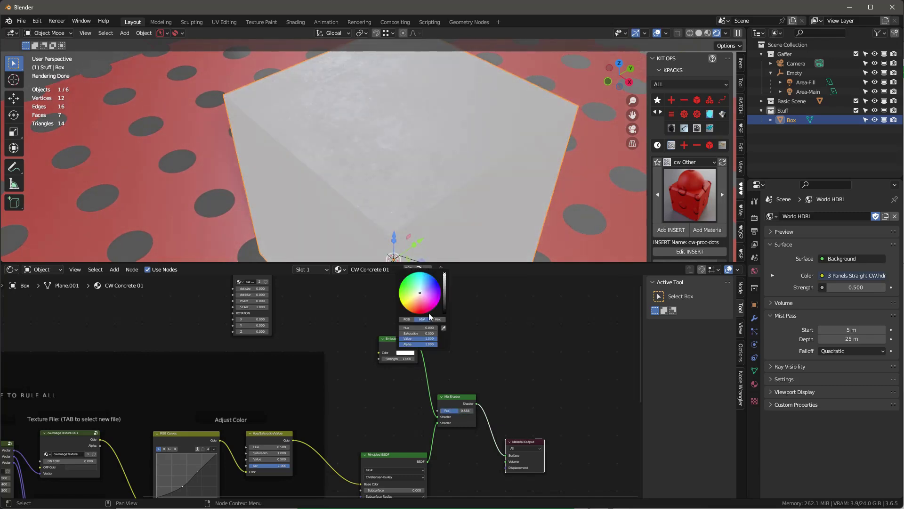
pyautogui.click(415, 301)
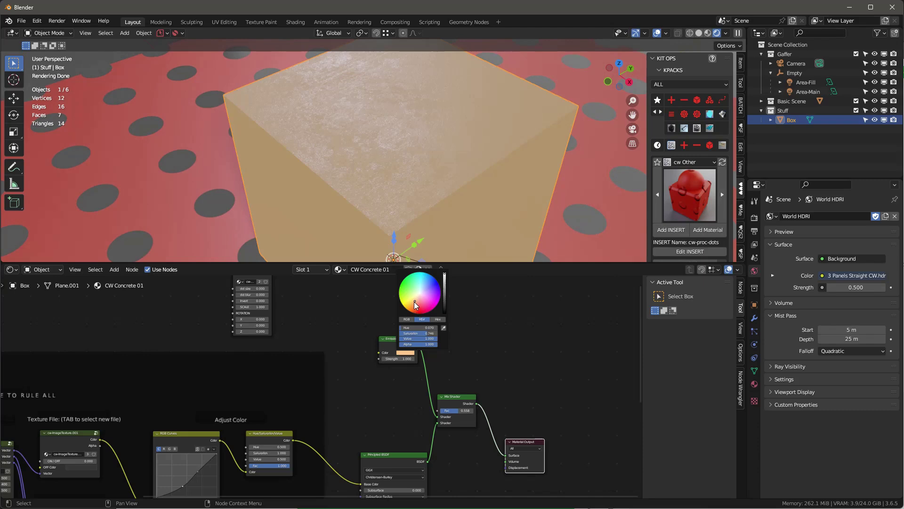
pyautogui.click(403, 359)
pyautogui.write('3')
pyautogui.press('Return')
# Place the cw-proc-dots node below the Emission node and connect its Fac output to the Mix Shader's Fac
pyautogui.scroll(-3, 352, 301)
pyautogui.moveTo(353, 304); pyautogui.dragTo(356, 325, button='middle')
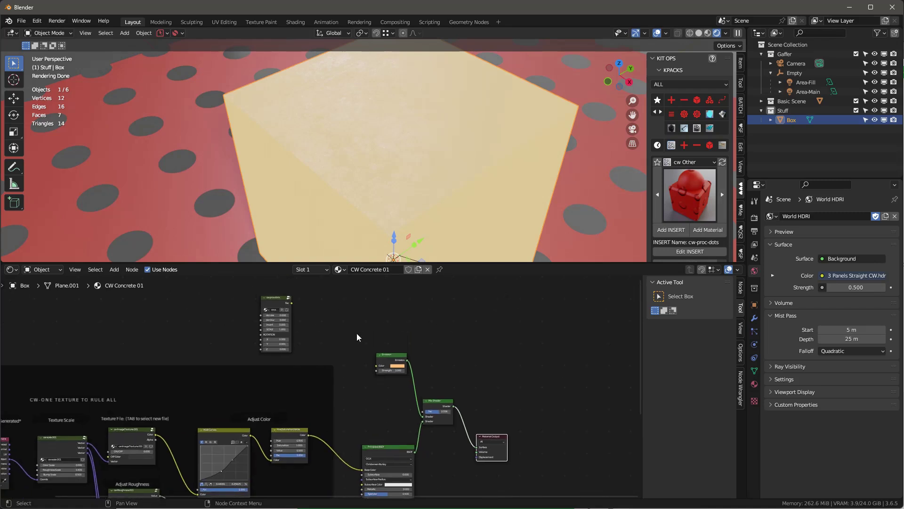
pyautogui.scroll(2, 344, 325)
pyautogui.moveTo(256, 292); pyautogui.dragTo(359, 394)
pyautogui.moveTo(268, 292); pyautogui.dragTo(455, 443)
pyautogui.scroll(2, 406, 400)
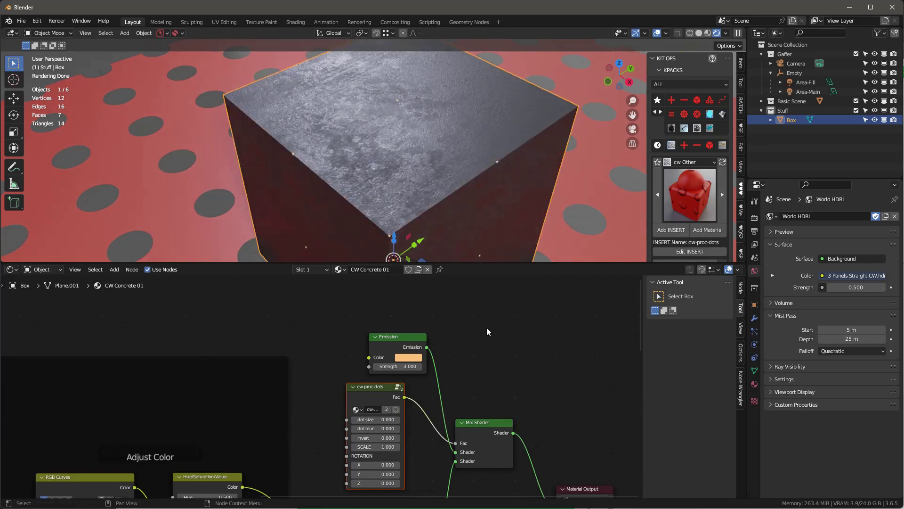
# Set the concrete material's cw-proc-dots dot size and dot blur to 0.170 each
pyautogui.moveTo(480, 385); pyautogui.dragTo(436, 324, button='middle')
pyautogui.moveTo(331, 358); pyautogui.dragTo(353, 358)
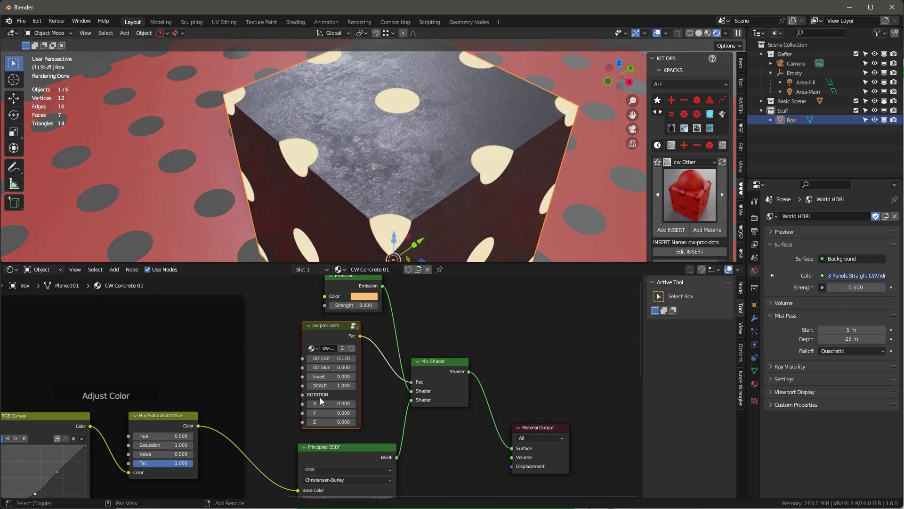
pyautogui.keyDown('shift'); pyautogui.moveTo(332, 367); pyautogui.dragTo(347, 367); pyautogui.keyUp('shift')
pyautogui.moveTo(433, 202); pyautogui.dragTo(414, 179, button='middle')
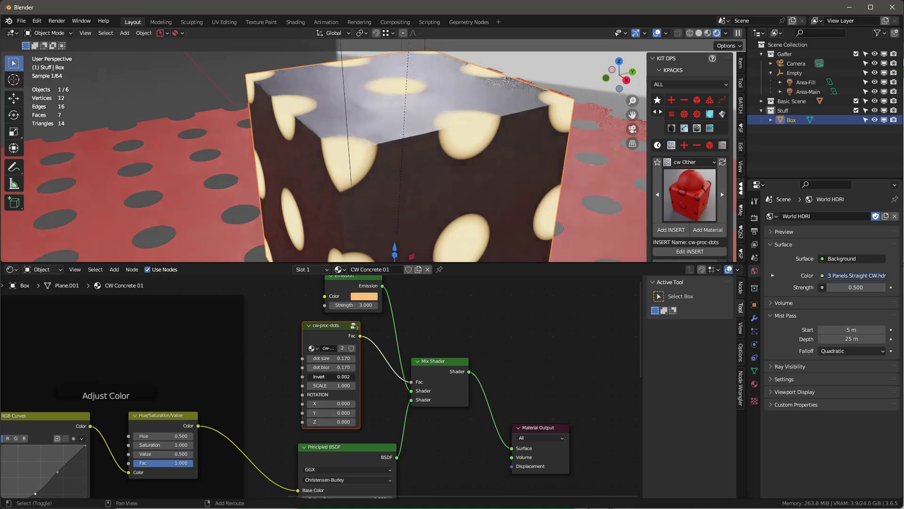
# Try inverting the box's dot pattern with the cw-proc-dots Invert value, and return it to 0
pyautogui.moveTo(331, 376); pyautogui.dragTo(358, 376)
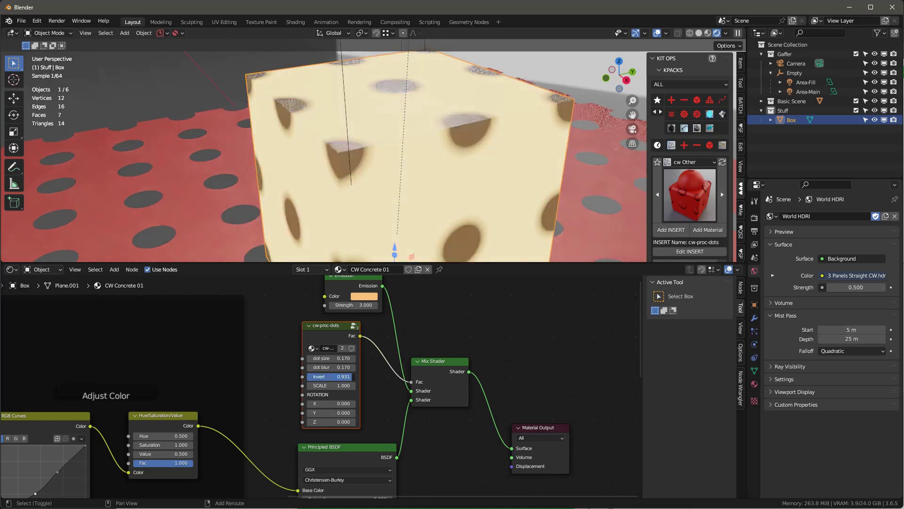
pyautogui.moveTo(340, 376); pyautogui.dragTo(310, 379)
# Examine the glowing soft-edged dots on the box and the complete CW Concrete 01 node tree
pyautogui.scroll(-4, 444, 333)
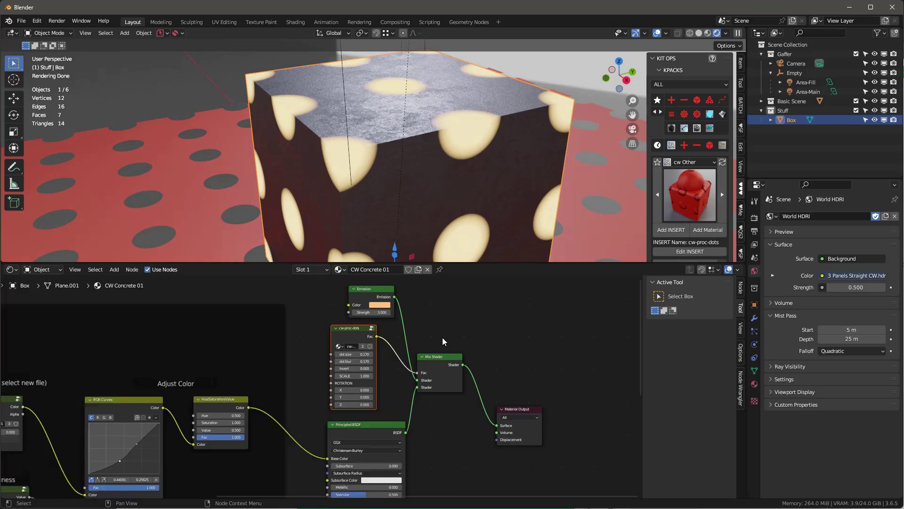
pyautogui.scroll(5, 363, 401)
pyautogui.moveTo(491, 189); pyautogui.dragTo(473, 200, button='middle')
pyautogui.scroll(-5, 501, 330)
pyautogui.moveTo(501, 330); pyautogui.dragTo(457, 361, button='middle')
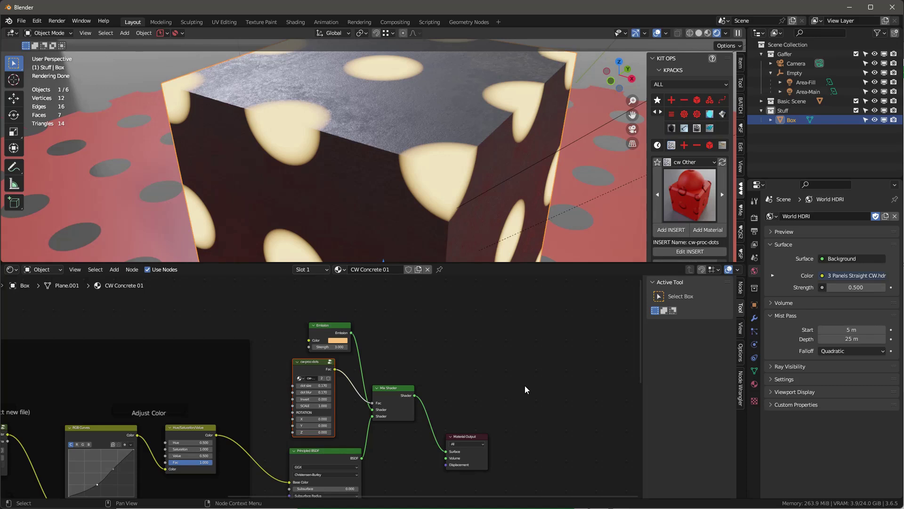
pyautogui.press('Home')
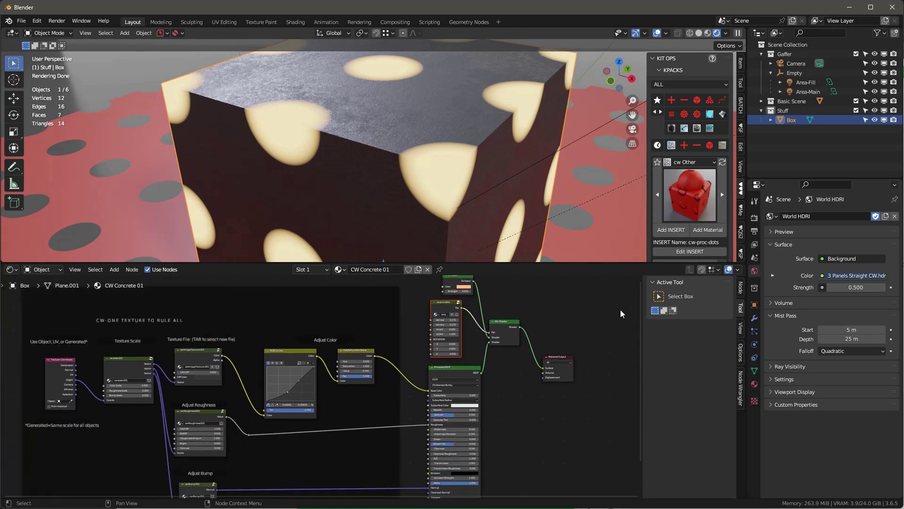
pyautogui.scroll(-1, 559, 387)
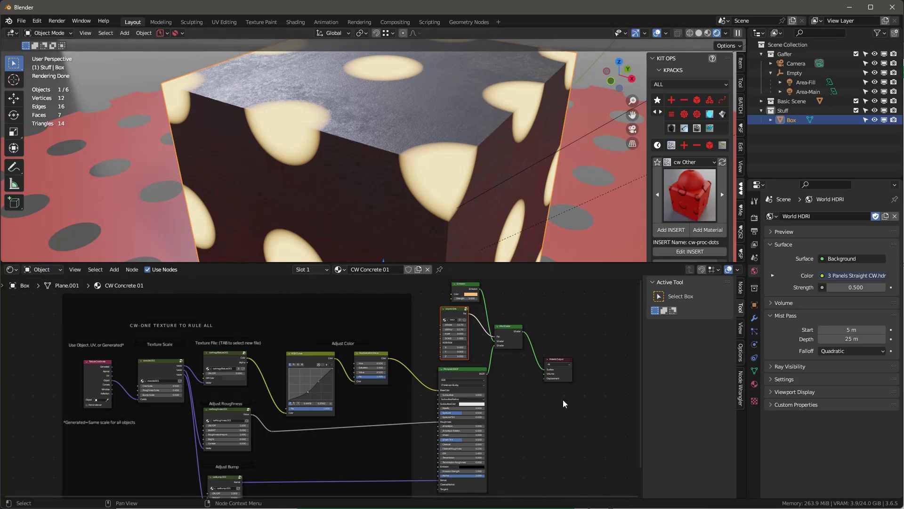
# Select the plane and open the cw-proc-dots node group inside its material
pyautogui.click(632, 222)
pyautogui.scroll(3, 300, 394)
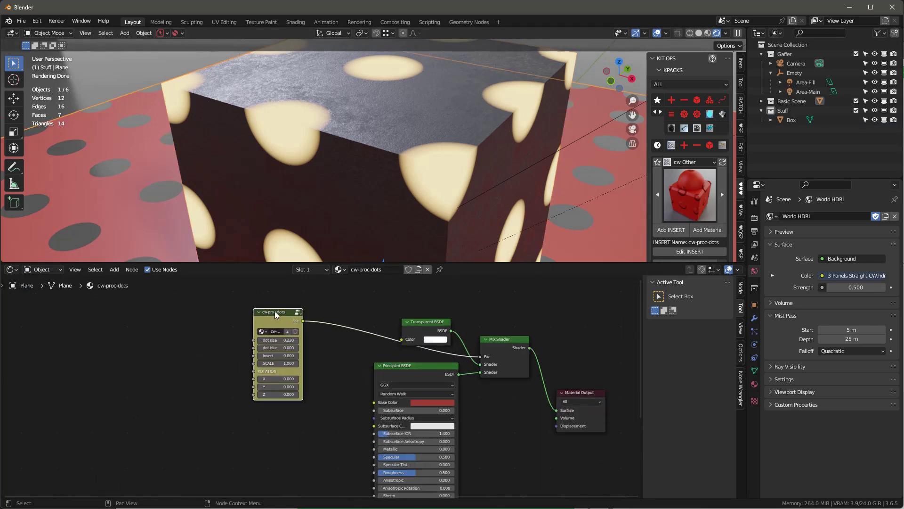
pyautogui.press('Tab')
pyautogui.scroll(-2, 327, 414)
pyautogui.moveTo(353, 386); pyautogui.dragTo(265, 387, button='middle')
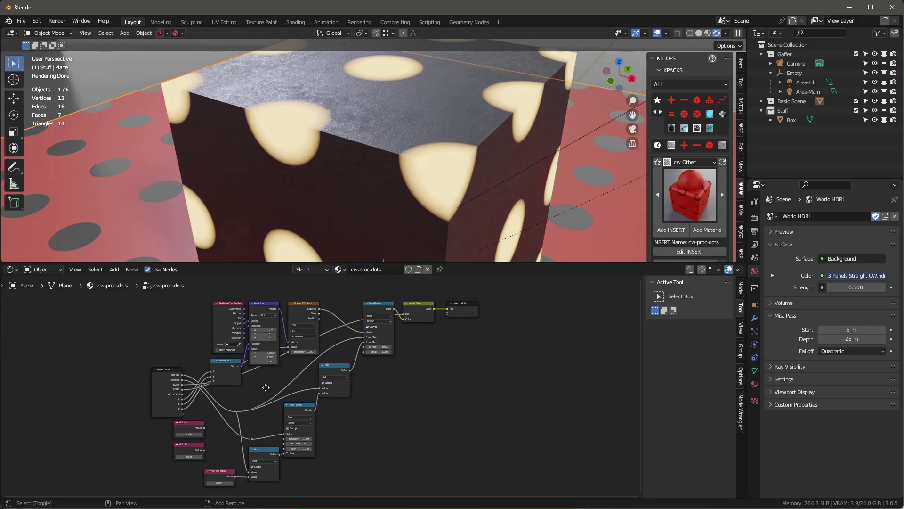
# Examine the group's internal network, from the Group Input, Texture Coordinate and Voronoi Texture nodes through Map Range to Invert Color
pyautogui.scroll(2, 226, 315)
pyautogui.scroll(3, 344, 313)
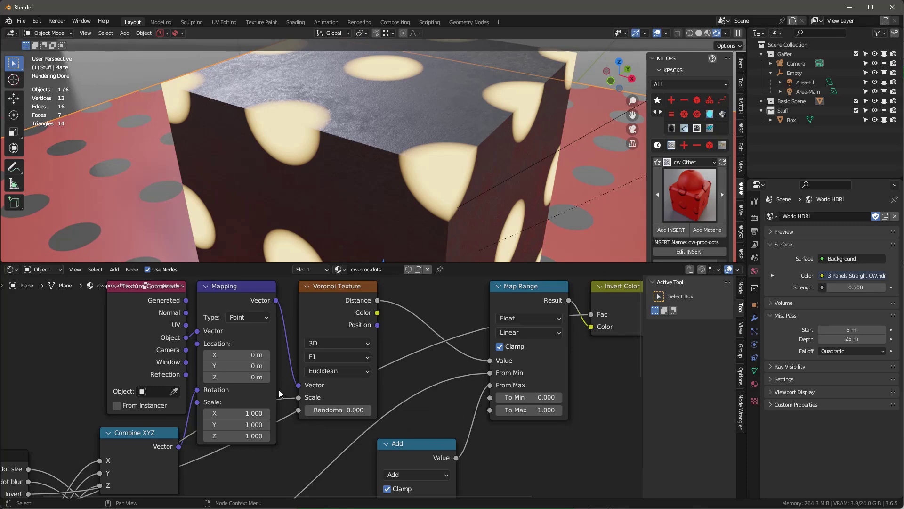
pyautogui.scroll(-1, 408, 331)
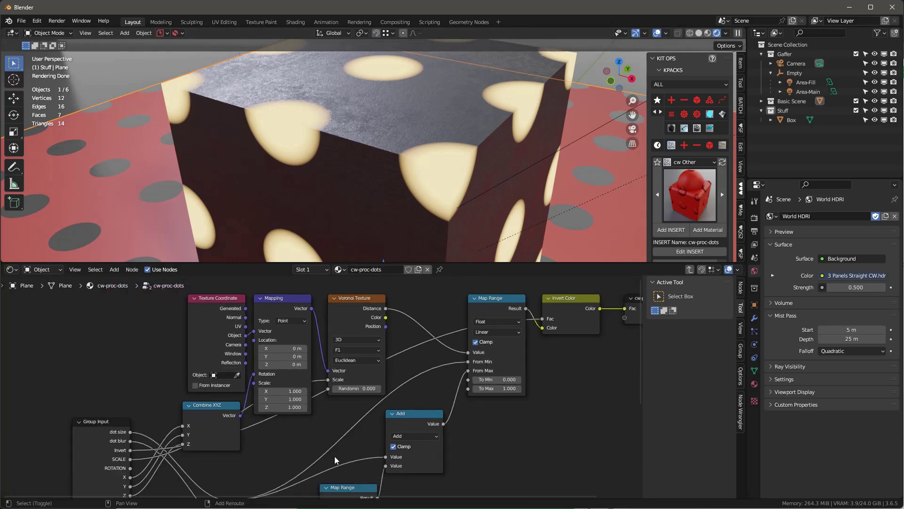
pyautogui.keyDown('shift'); pyautogui.moveTo(334, 456); pyautogui.dragTo(320, 437, button='middle'); pyautogui.keyUp('shift')
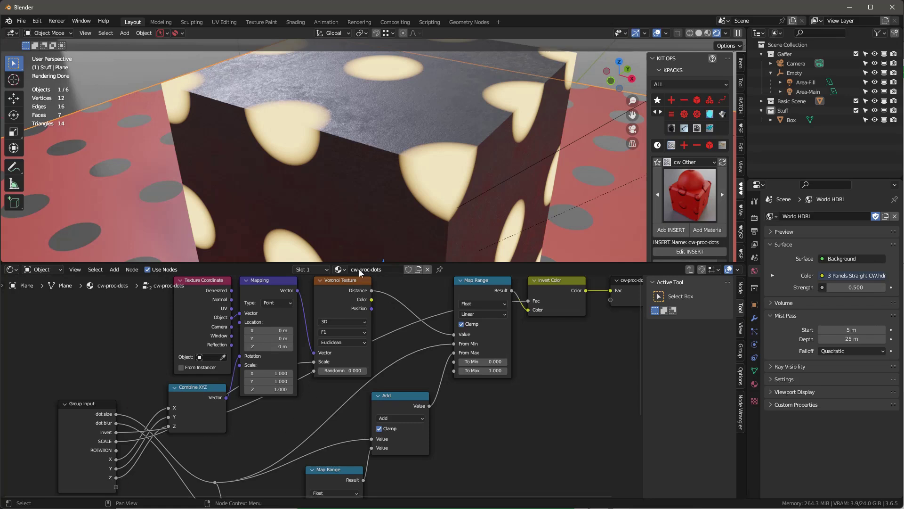
pyautogui.moveTo(247, 428); pyautogui.dragTo(216, 373, button='middle')
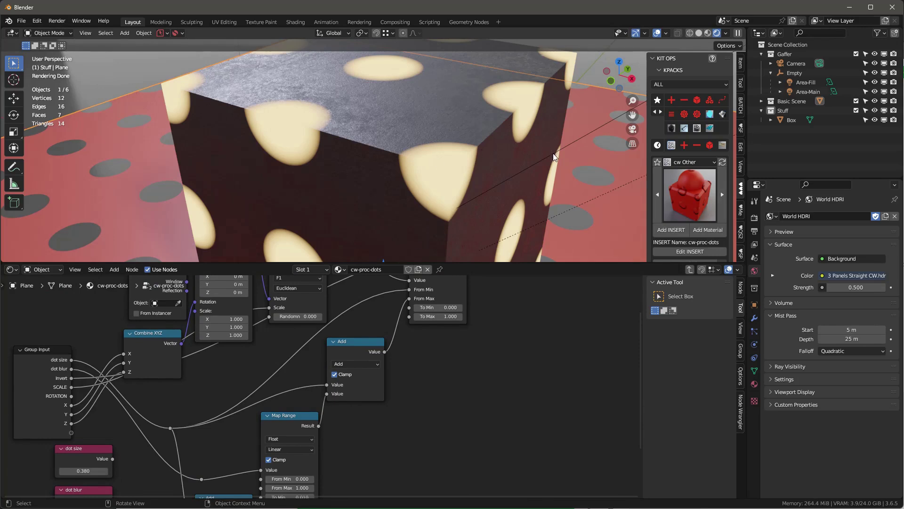
pyautogui.scroll(-2, 523, 383)
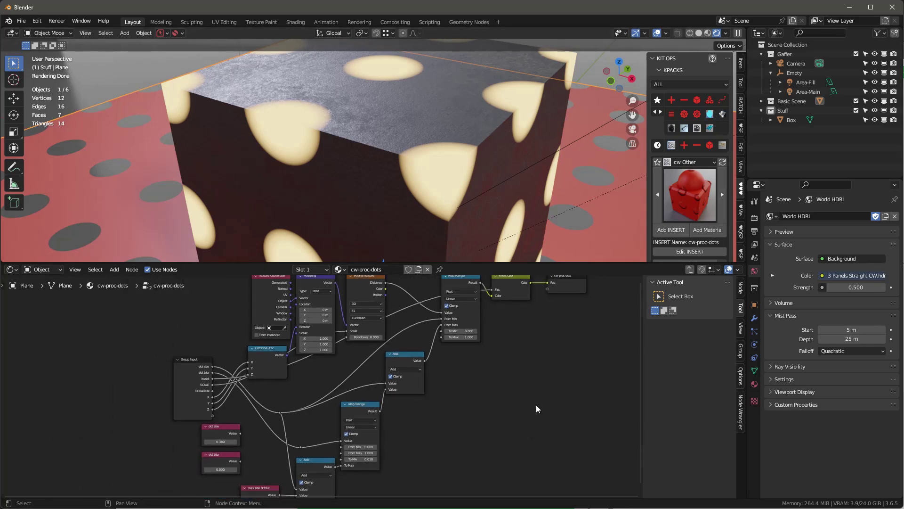
pyautogui.scroll(2, 536, 406)
pyautogui.scroll(2, 417, 293)
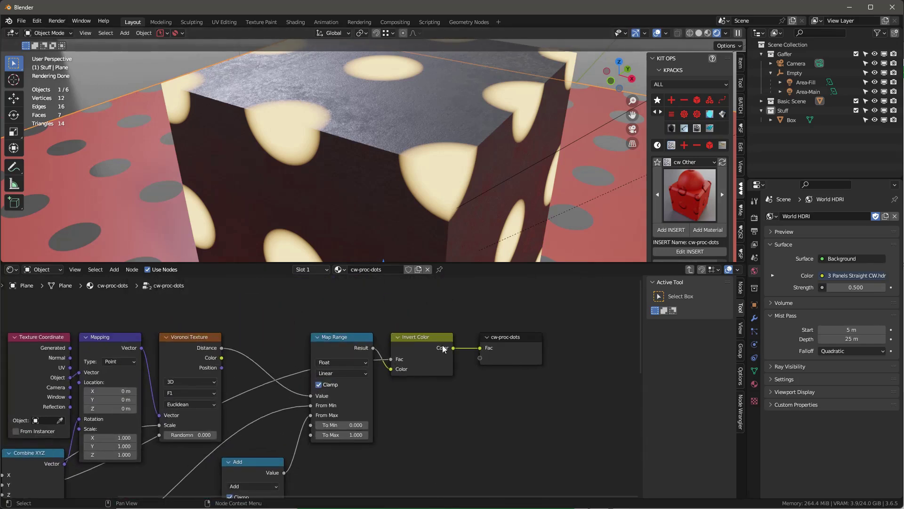
pyautogui.scroll(-2, 493, 398)
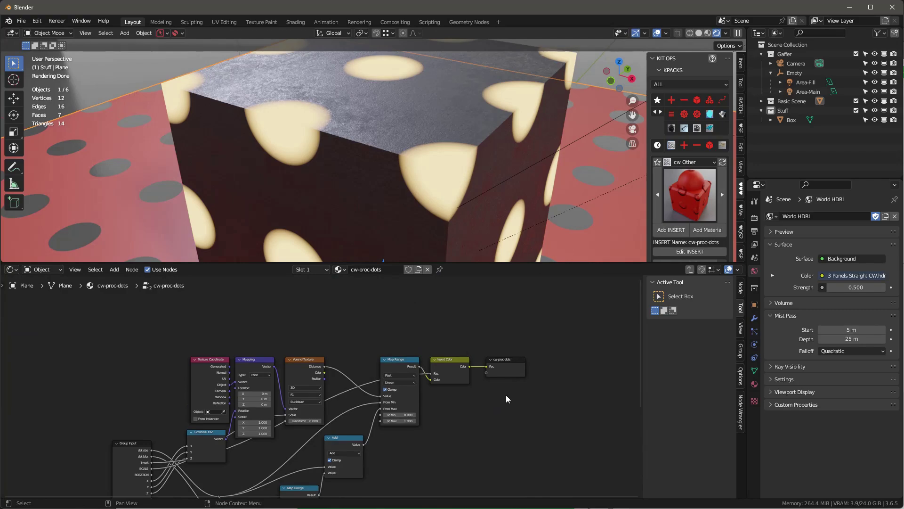